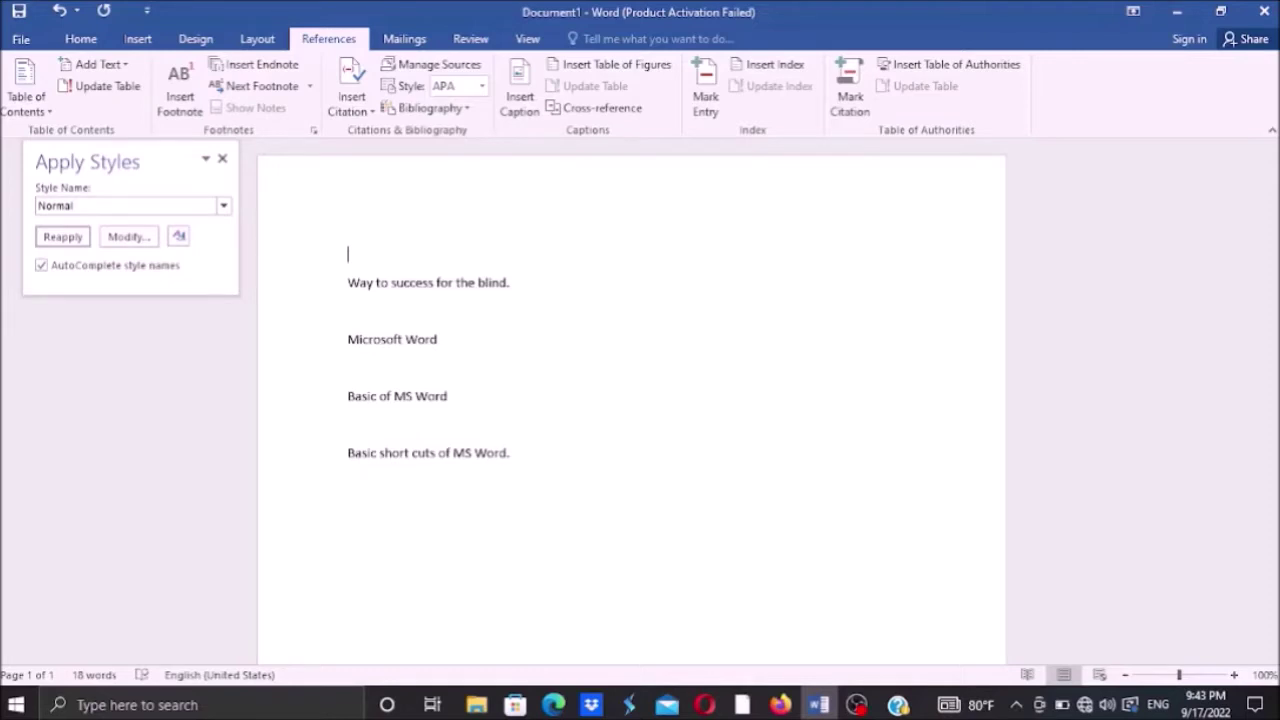
- Select the first line, 'Way to success for the blind.', from its start
{"action": "left_click", "coordinate": [348, 282]}
{"action": "key", "text": "shift+Down"}
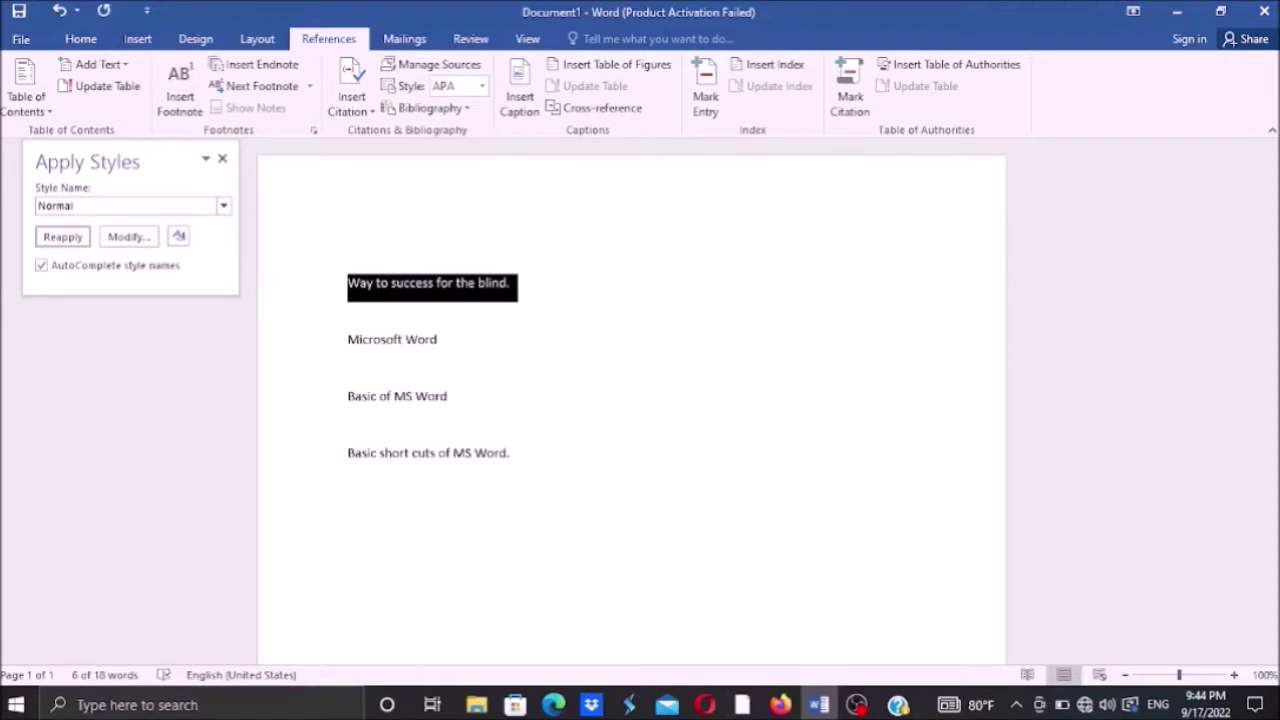
{"action": "key", "text": "Escape"}
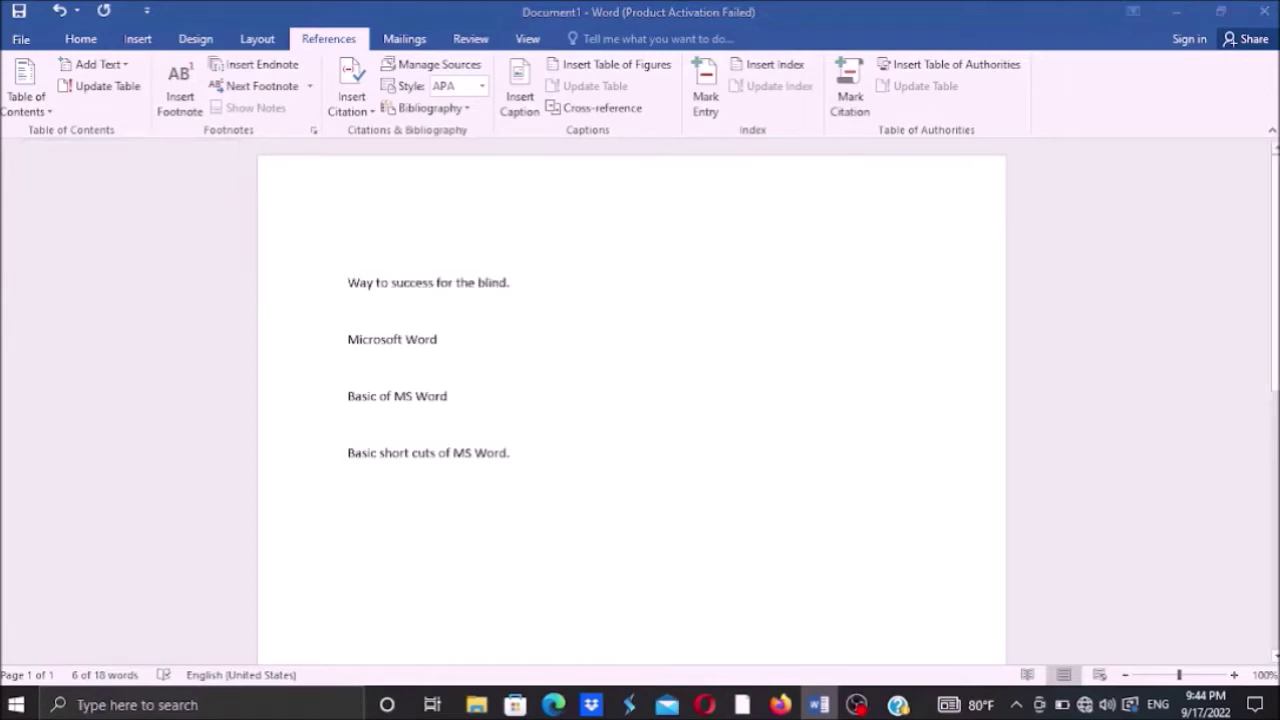
{"action": "key", "text": "ctrl+shift+s"}
{"action": "key", "text": "shift+F1"}
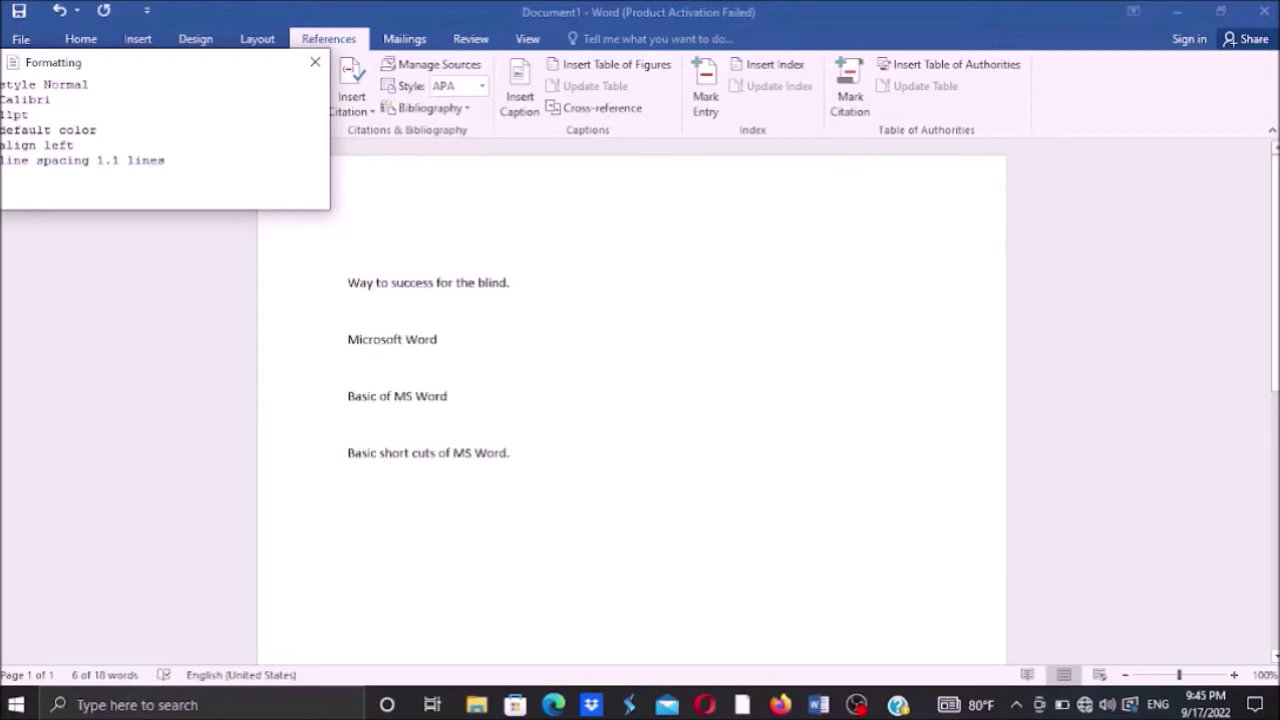
{"action": "key", "text": "Escape"}
{"action": "key", "text": "ctrl+shift+s"}
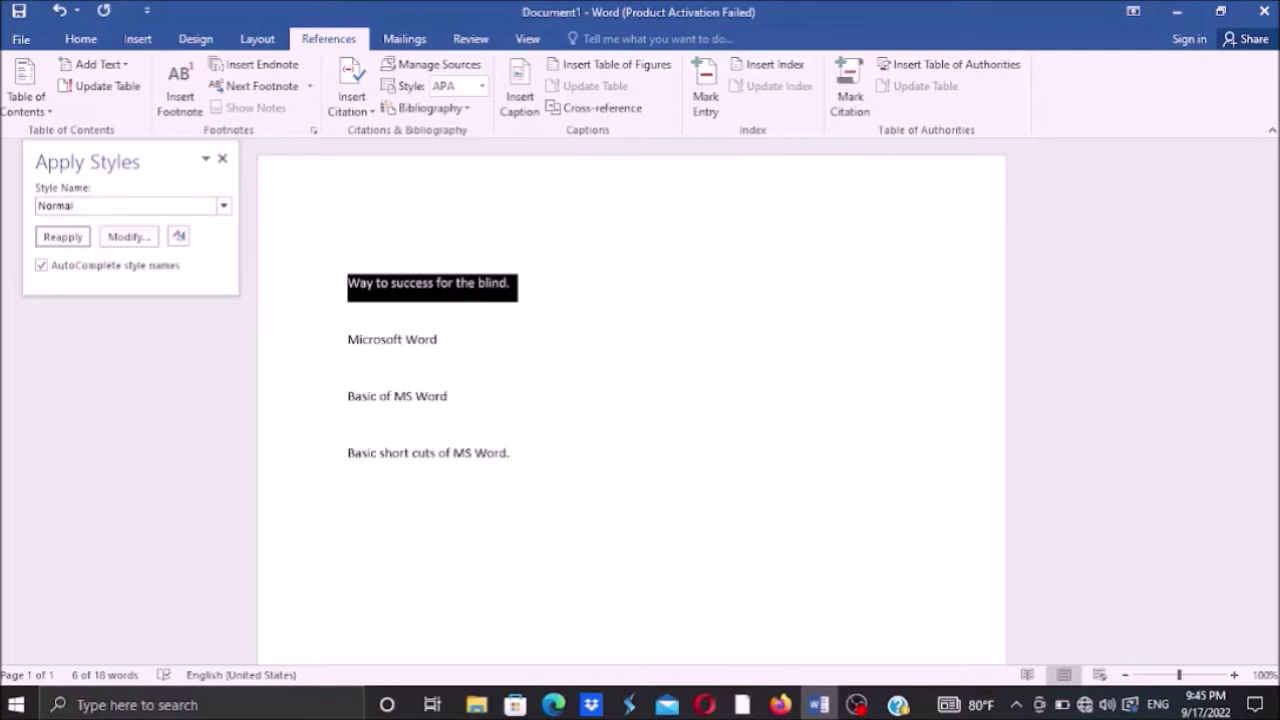
- Apply Heading 1 to 'Way to success for the blind.' and check its formatting report
{"action": "key", "text": "ctrl+alt+1"}
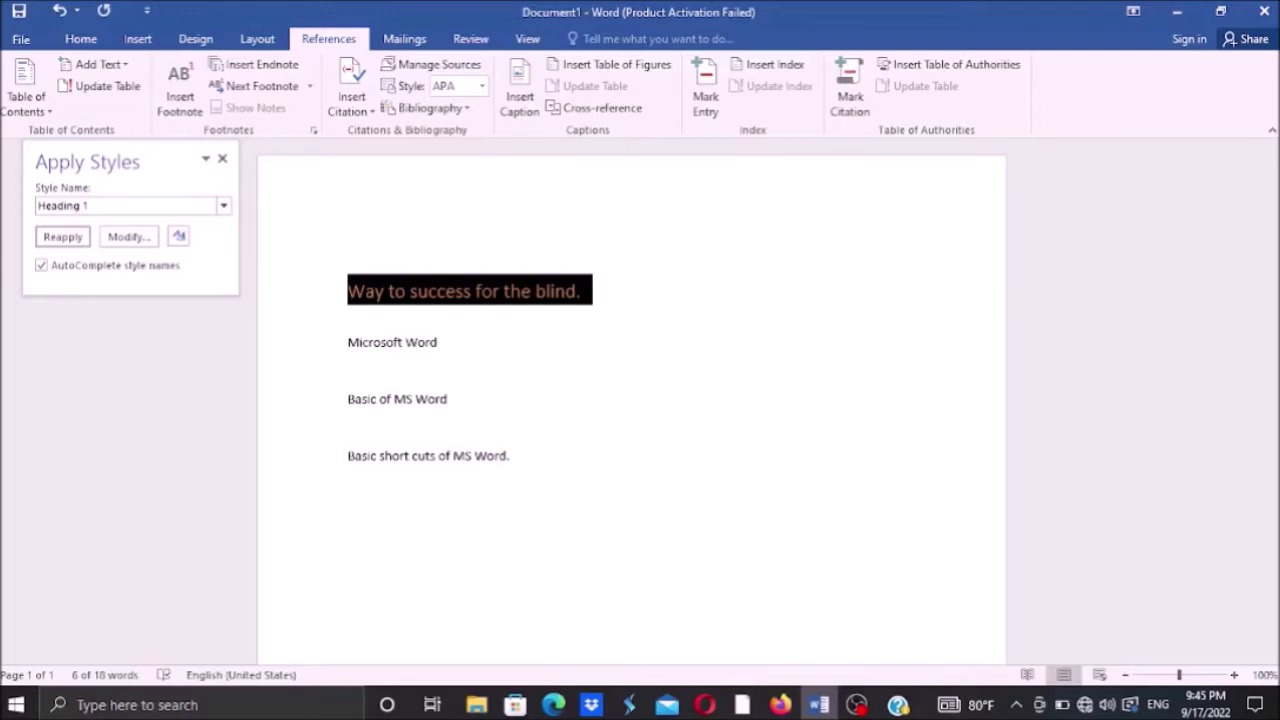
{"action": "key", "text": "Insert+f"}
{"action": "key", "text": "Insert+f"}
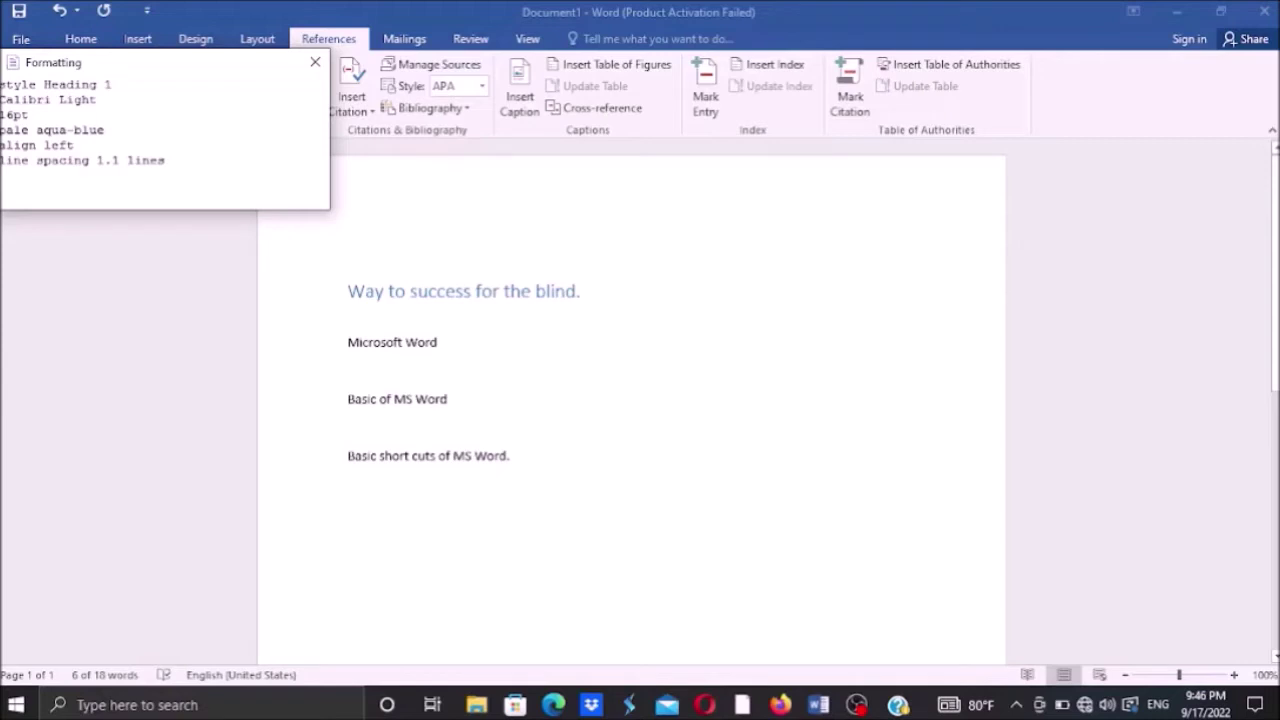
{"action": "key", "text": "Escape"}
{"action": "key", "text": "ctrl+shift+s"}
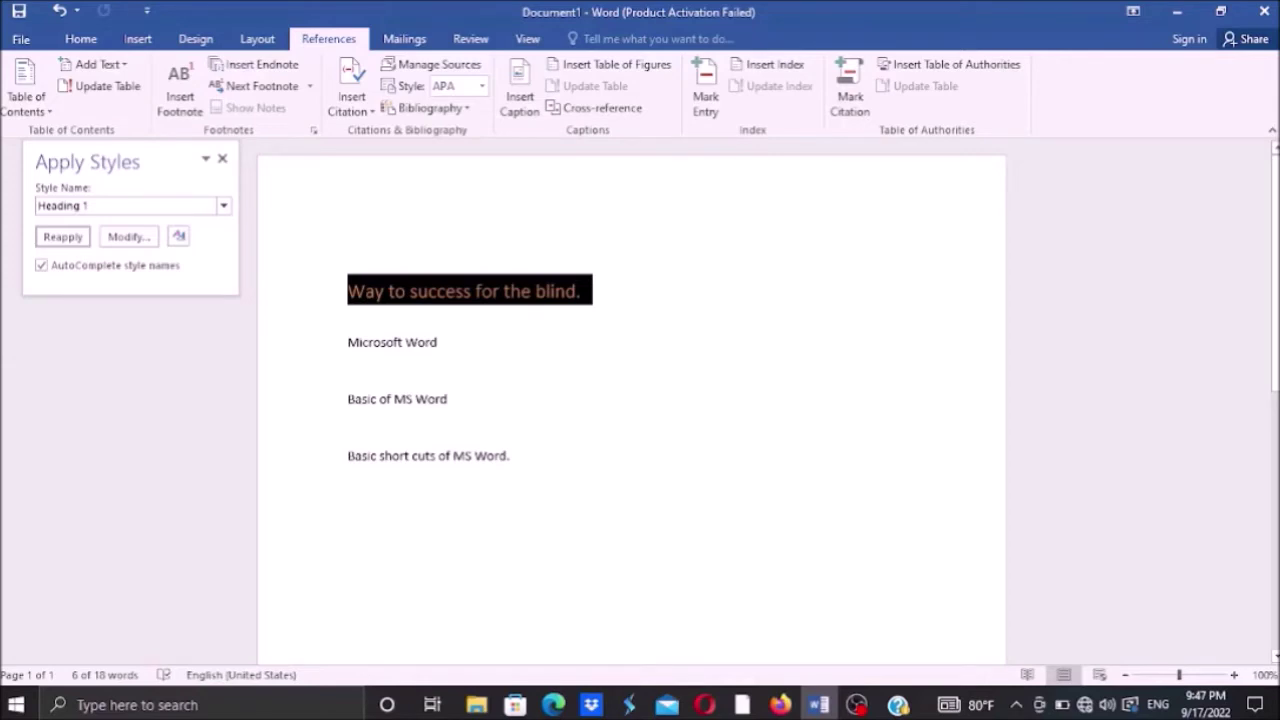
{"action": "key", "text": "ctrl+shift+s"}
- Keep Heading 1 chosen in the Apply Styles pane and open its Modify Style dialog
{"action": "key", "text": "alt+Down"}
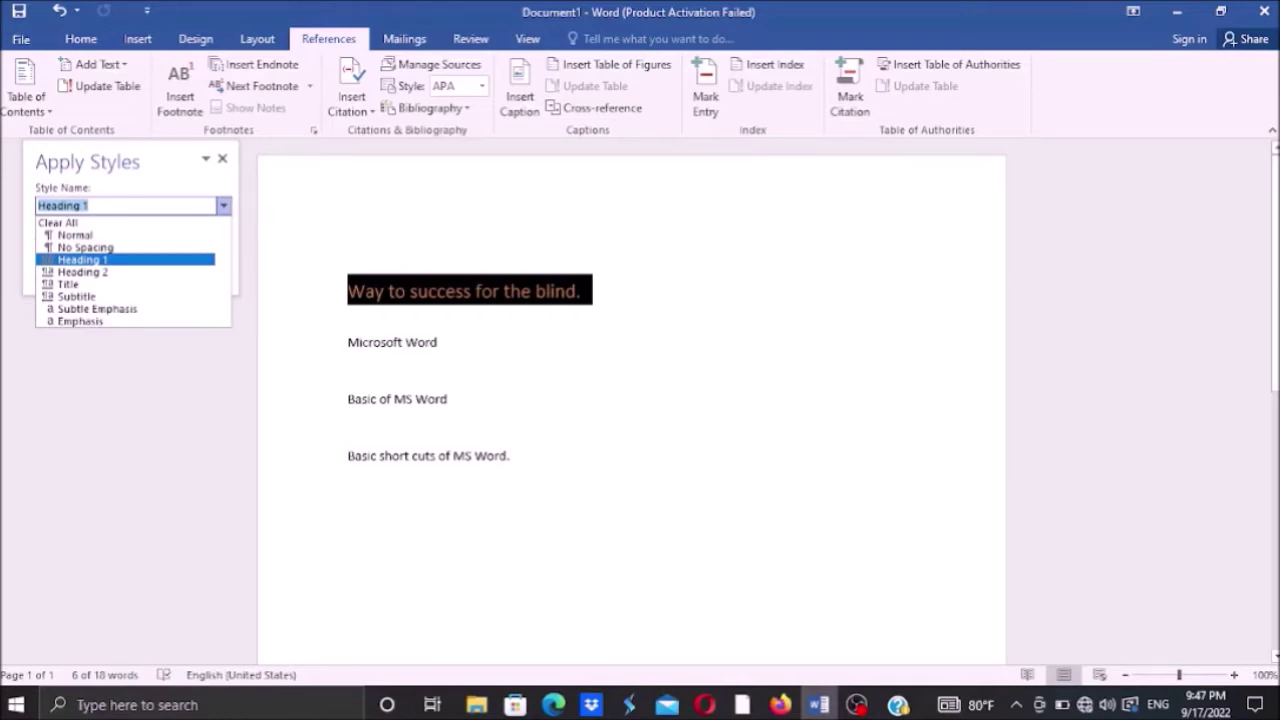
{"action": "key", "text": "Return"}
{"action": "key", "text": "Tab"}
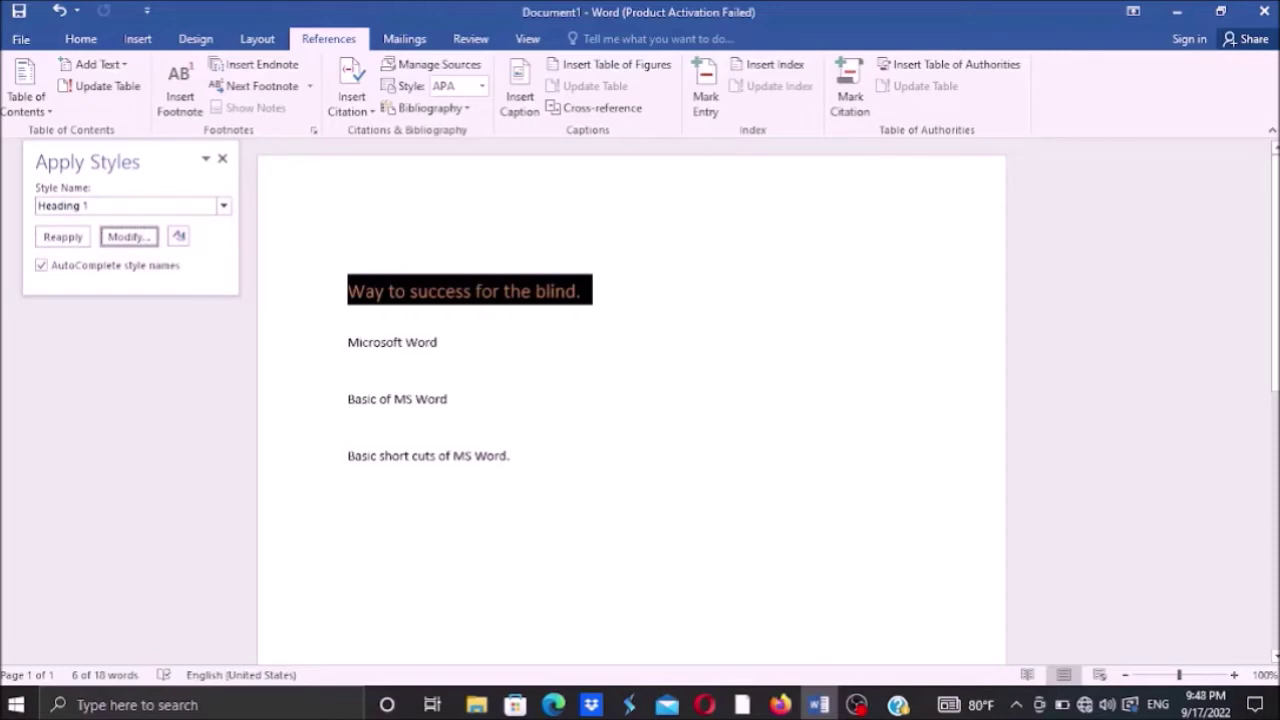
{"action": "key", "text": "Return"}
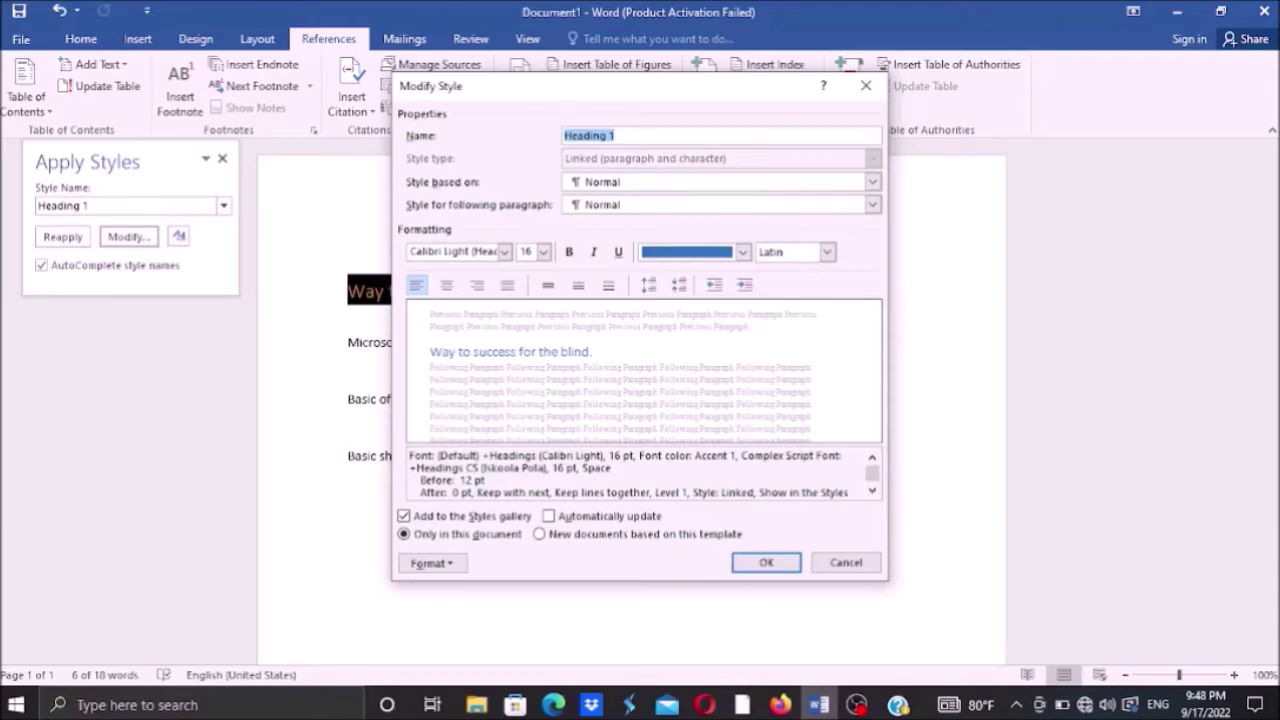
{"action": "key", "text": "Tab"}
{"action": "key", "text": "Tab"}
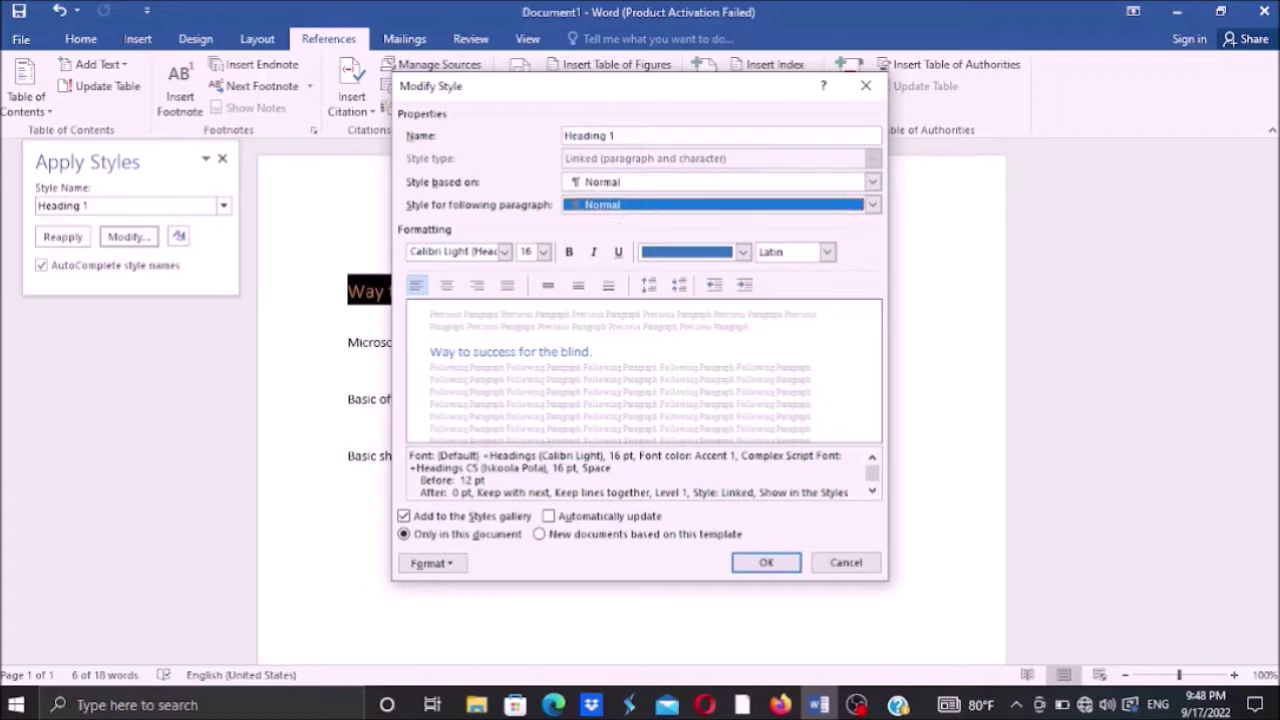
{"action": "key", "text": "Tab"}
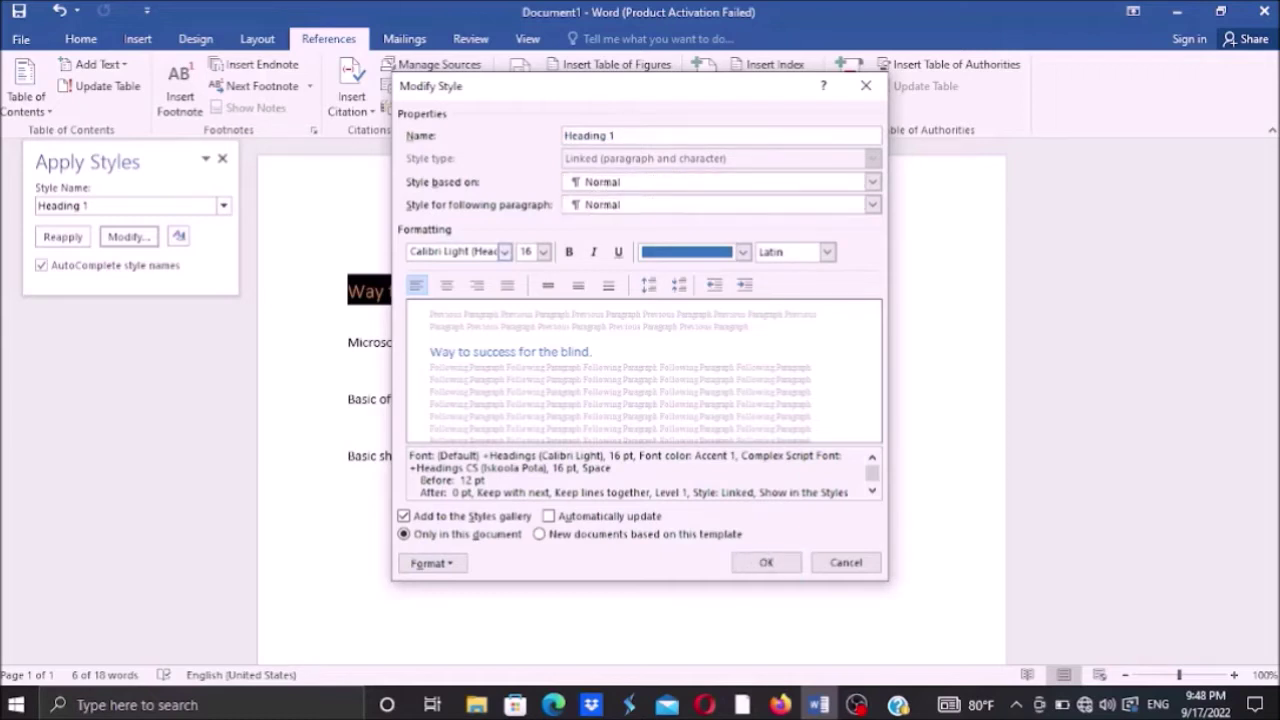
{"action": "key", "text": "Tab"}
{"action": "key", "text": "shift+Tab"}
- Choose Times New Roman as the Heading 1 font in Modify Style
{"action": "left_click", "coordinate": [504, 252]}
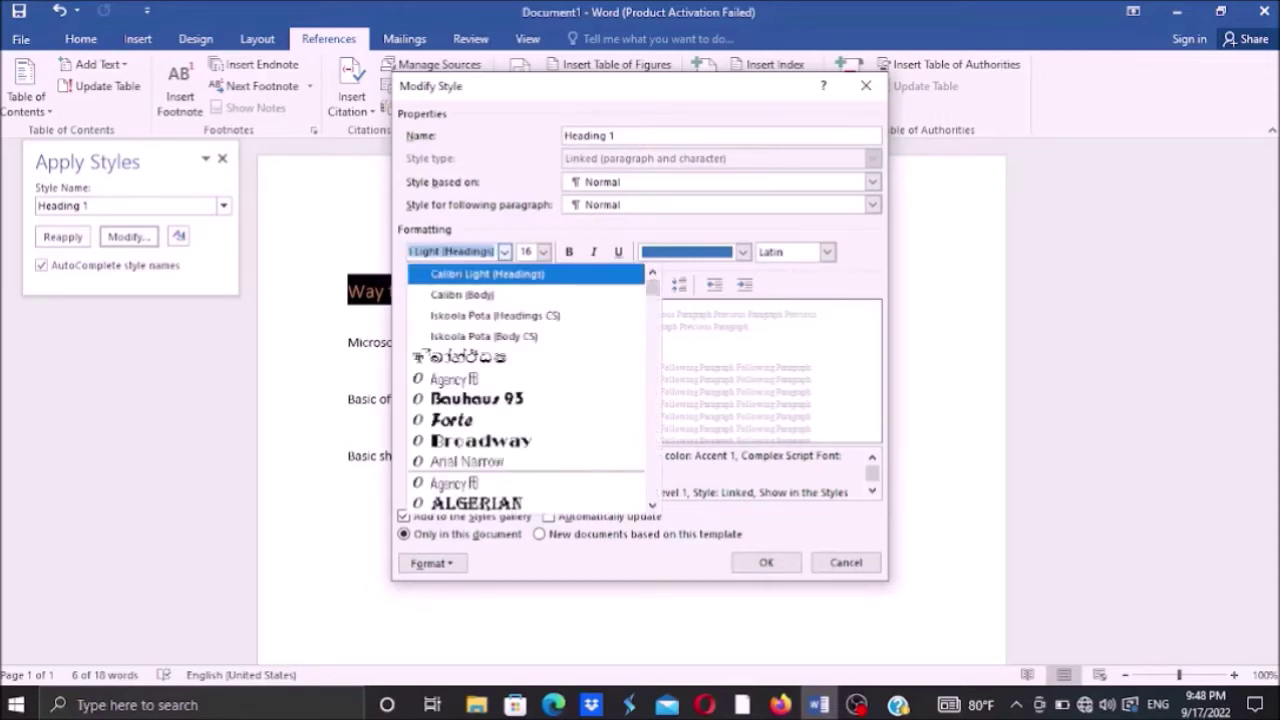
{"action": "type", "text": "tim"}
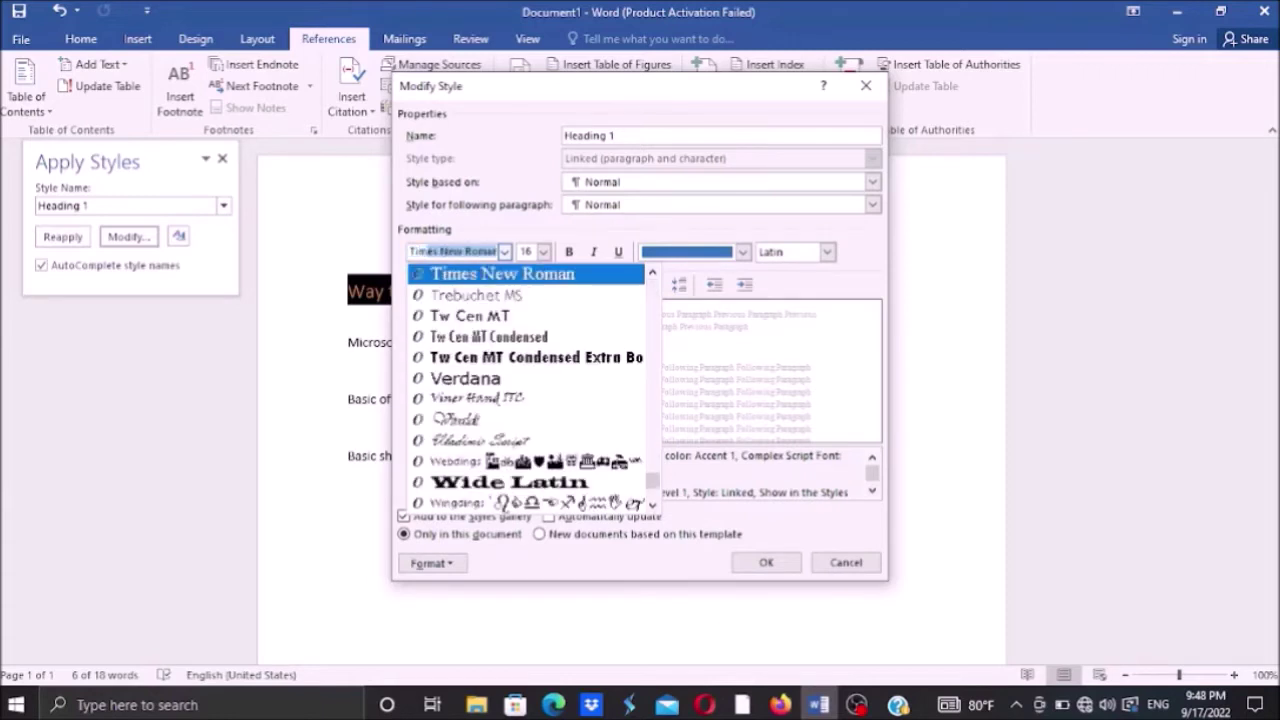
{"action": "key", "text": "Down"}
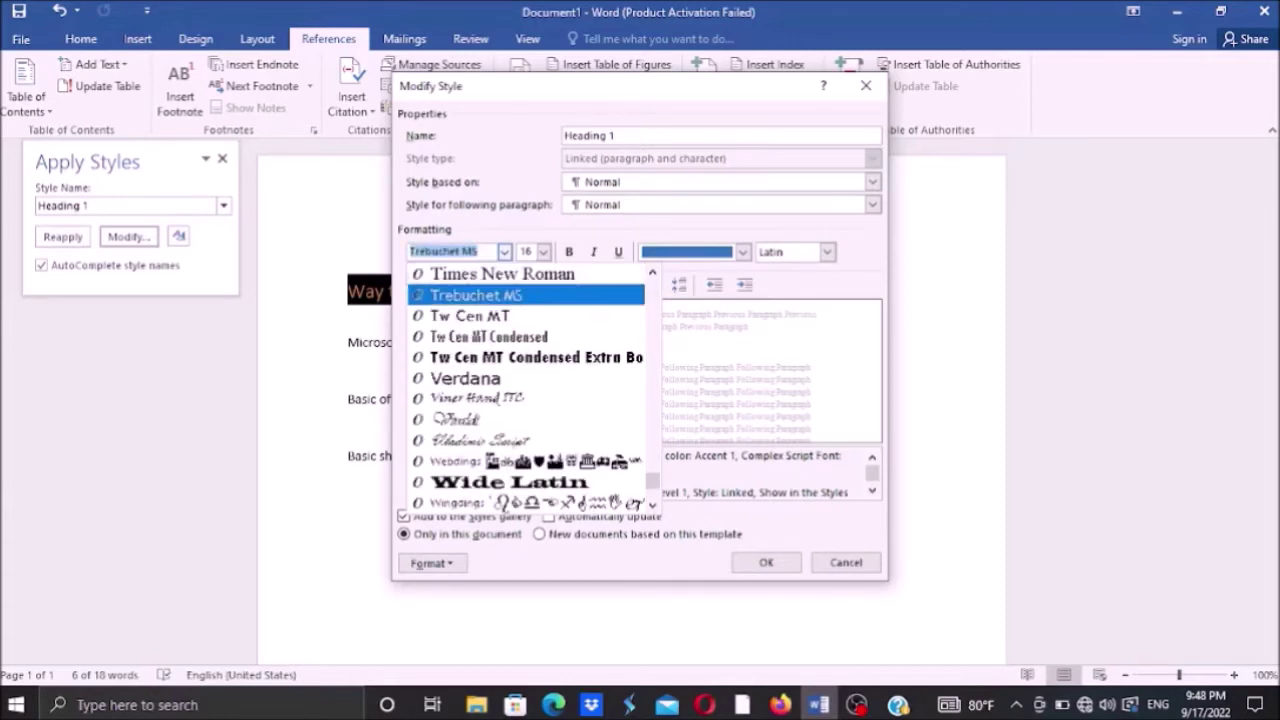
{"action": "key", "text": "Up"}
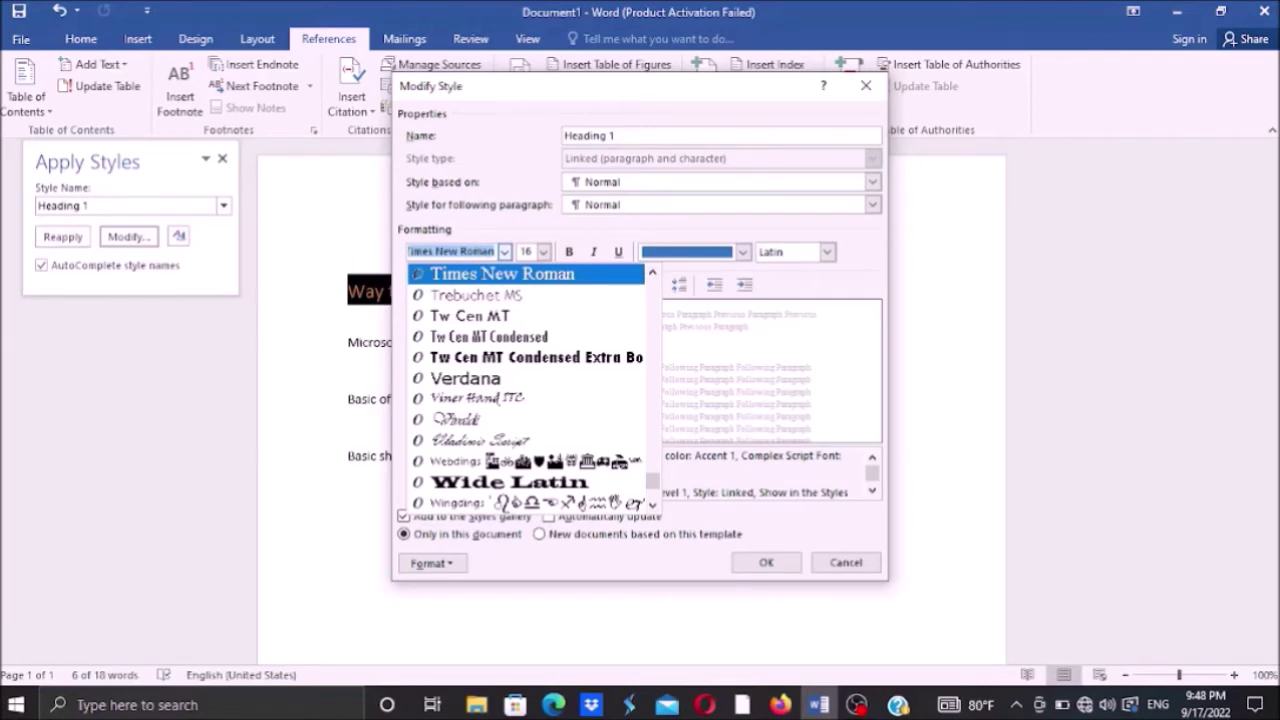
{"action": "key", "text": "Return"}
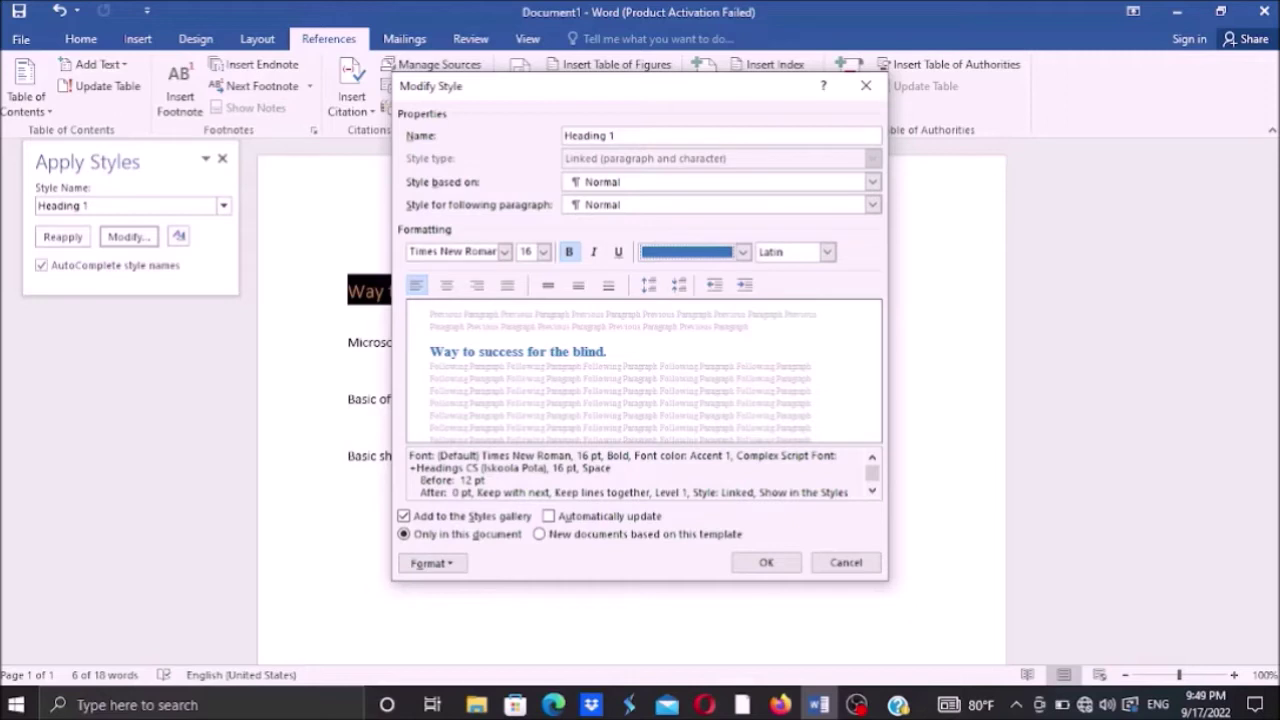
- Change the Heading 1 font colour from the blue accent to Automatic
{"action": "left_click", "coordinate": [742, 251]}
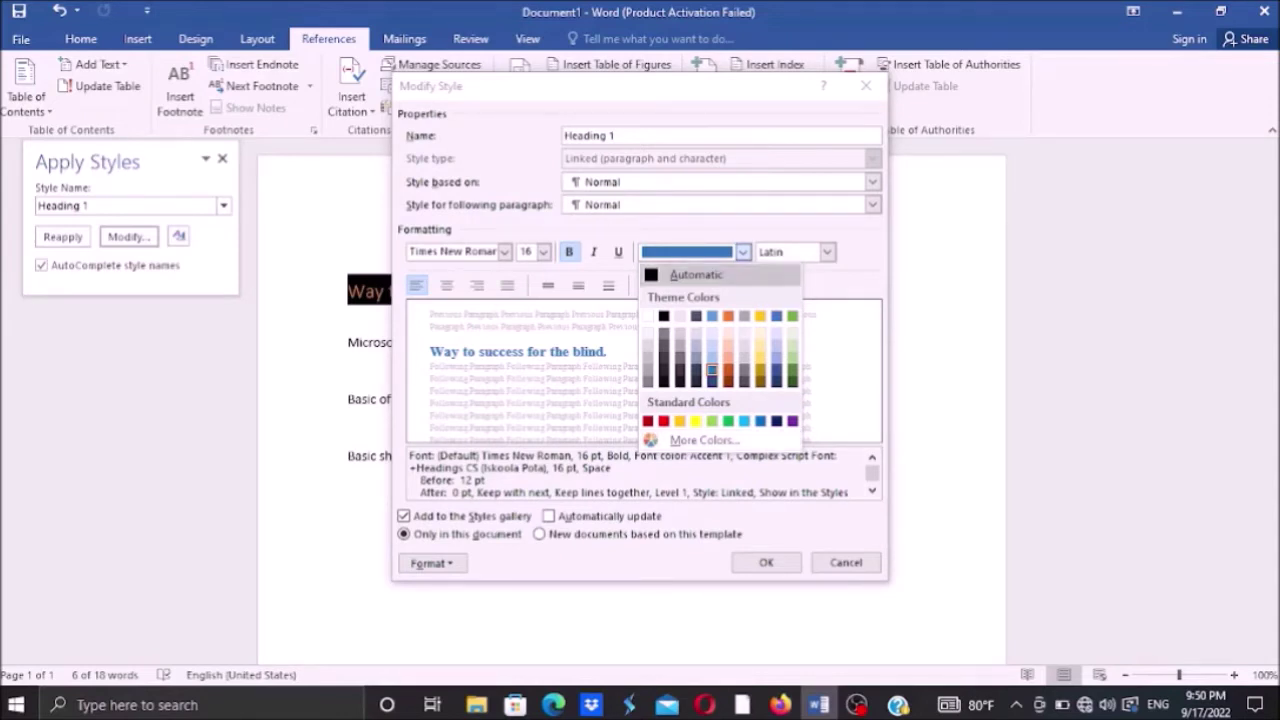
{"action": "left_click", "coordinate": [696, 274]}
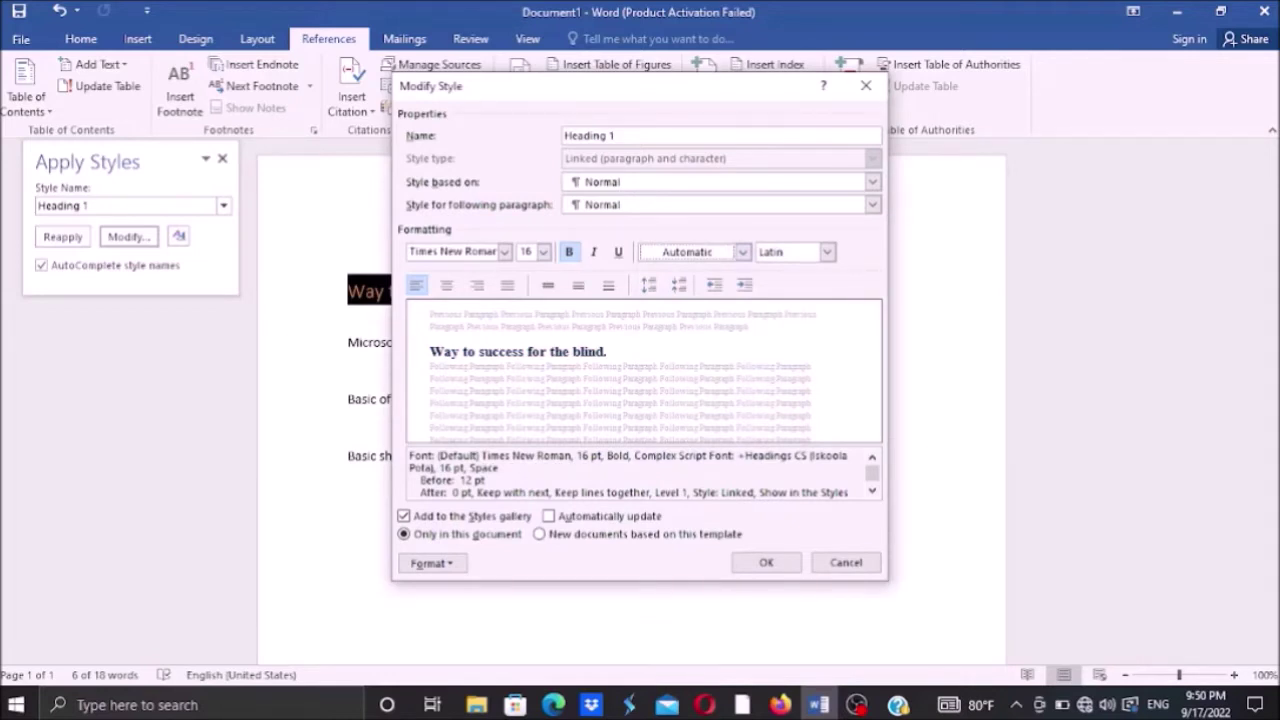
{"action": "key", "text": "Tab"}
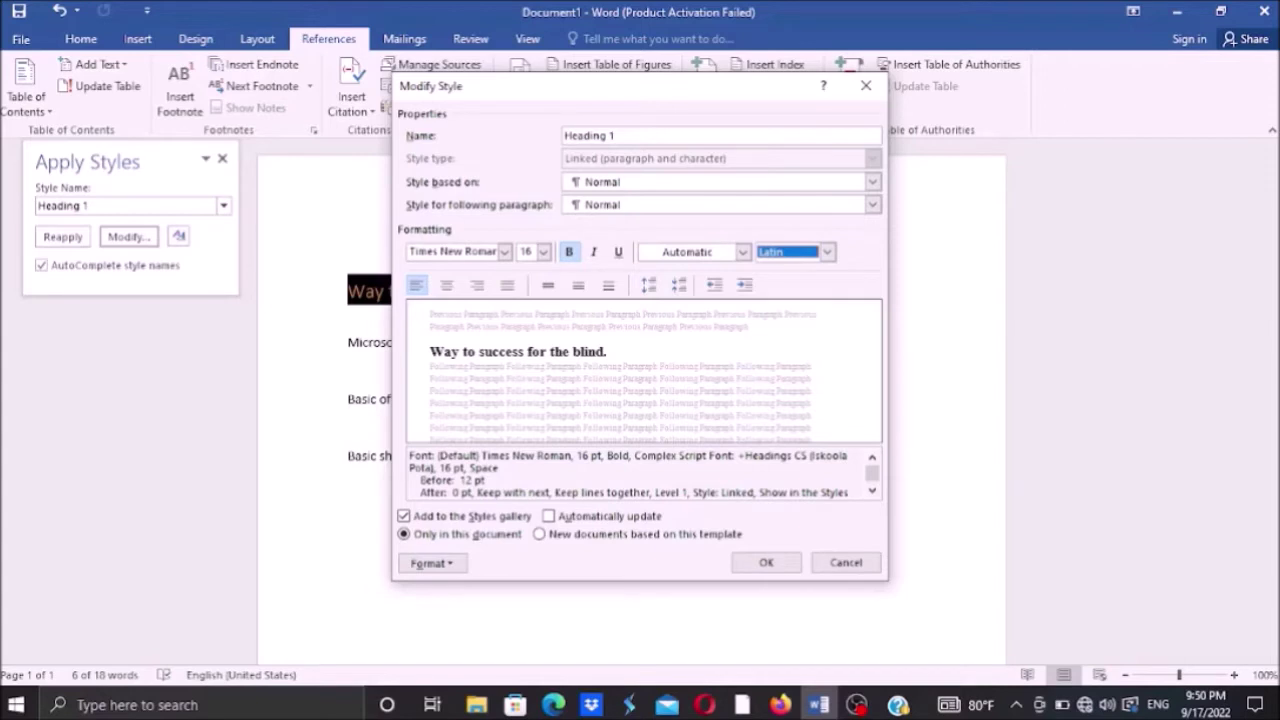
{"action": "key", "text": "Tab"}
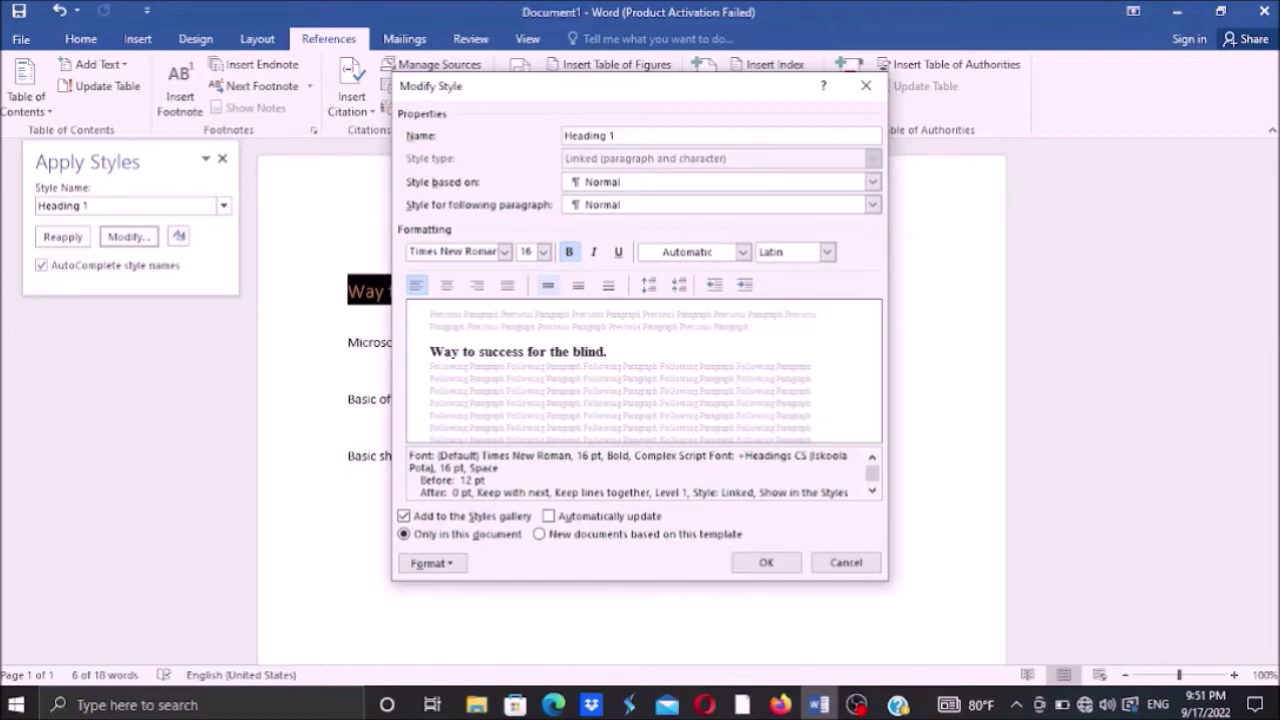
- Give Heading 1 1.5 line spacing and select its formatting description to review it
{"action": "left_click", "coordinate": [578, 285]}
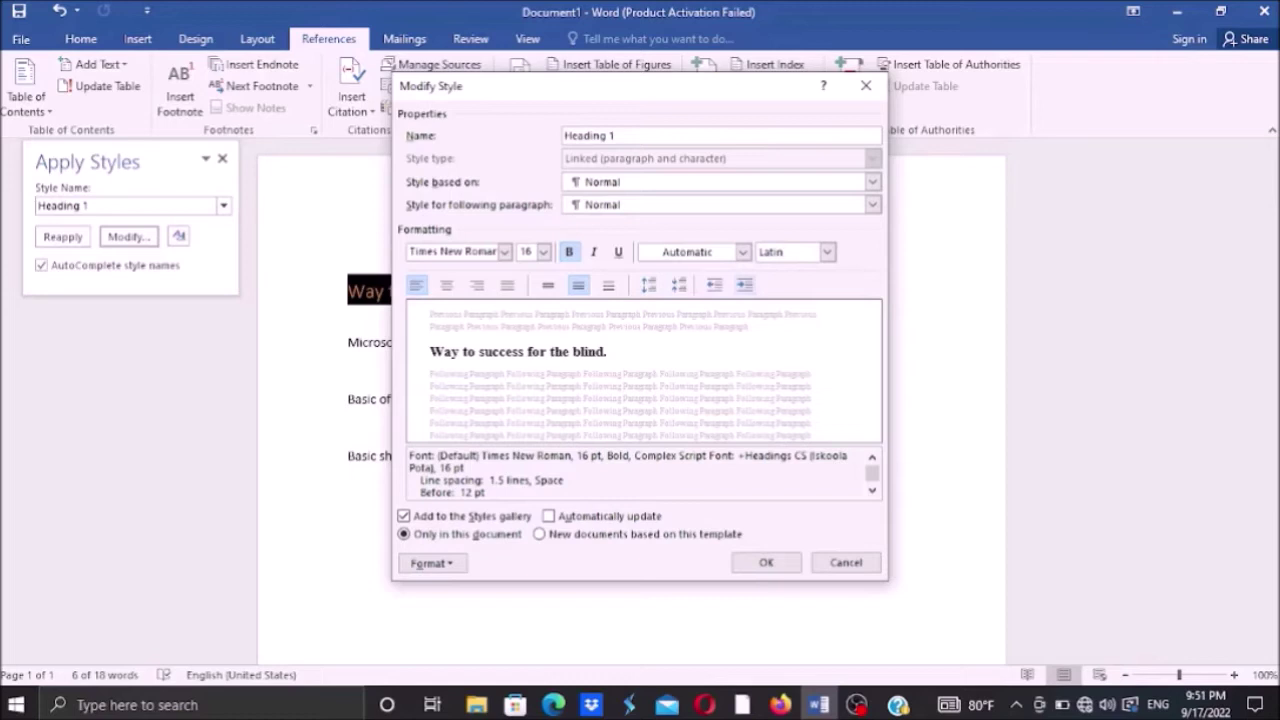
{"action": "key", "text": "Tab"}
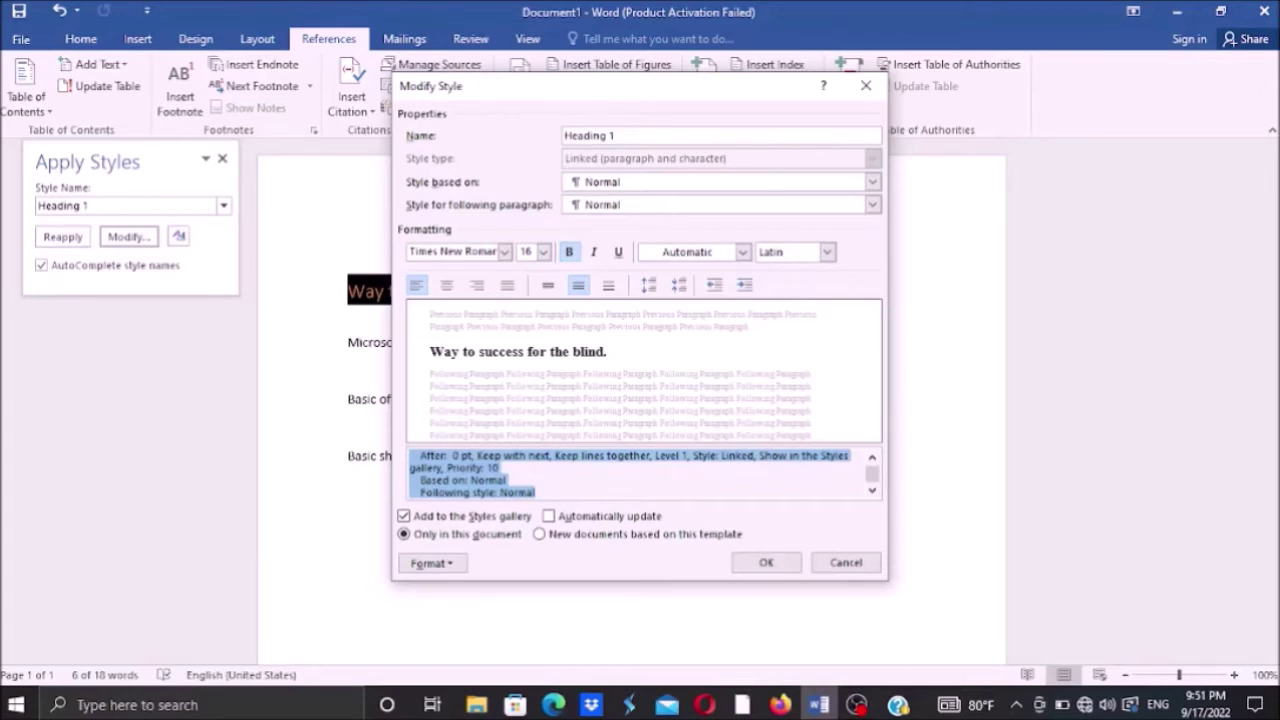
{"action": "key", "text": "shift+Tab"}
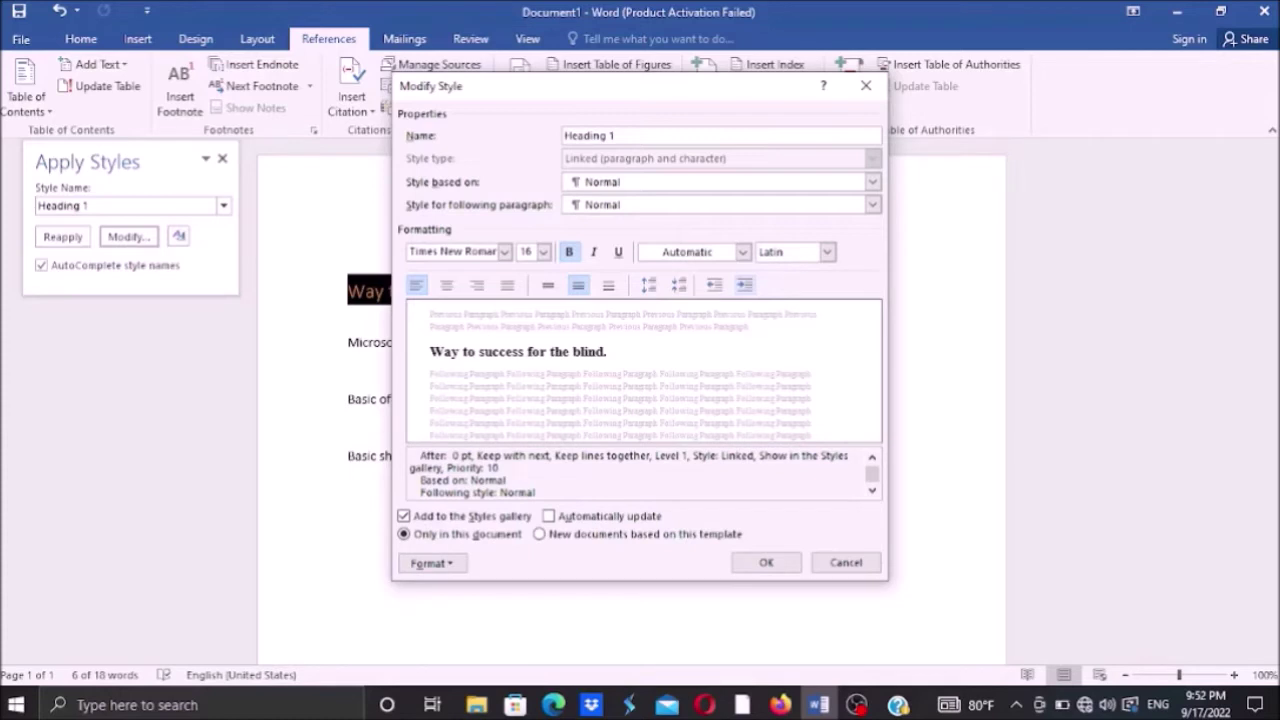
{"action": "key", "text": "Tab"}
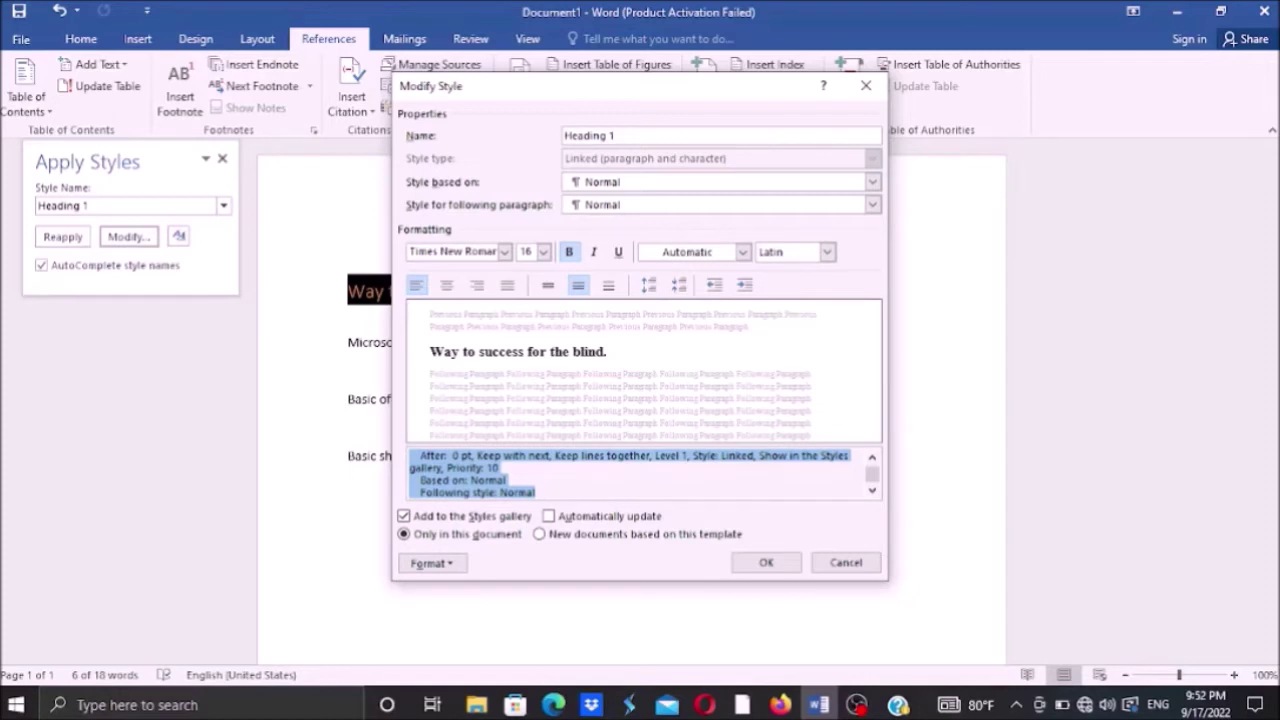
{"action": "key", "text": "Tab"}
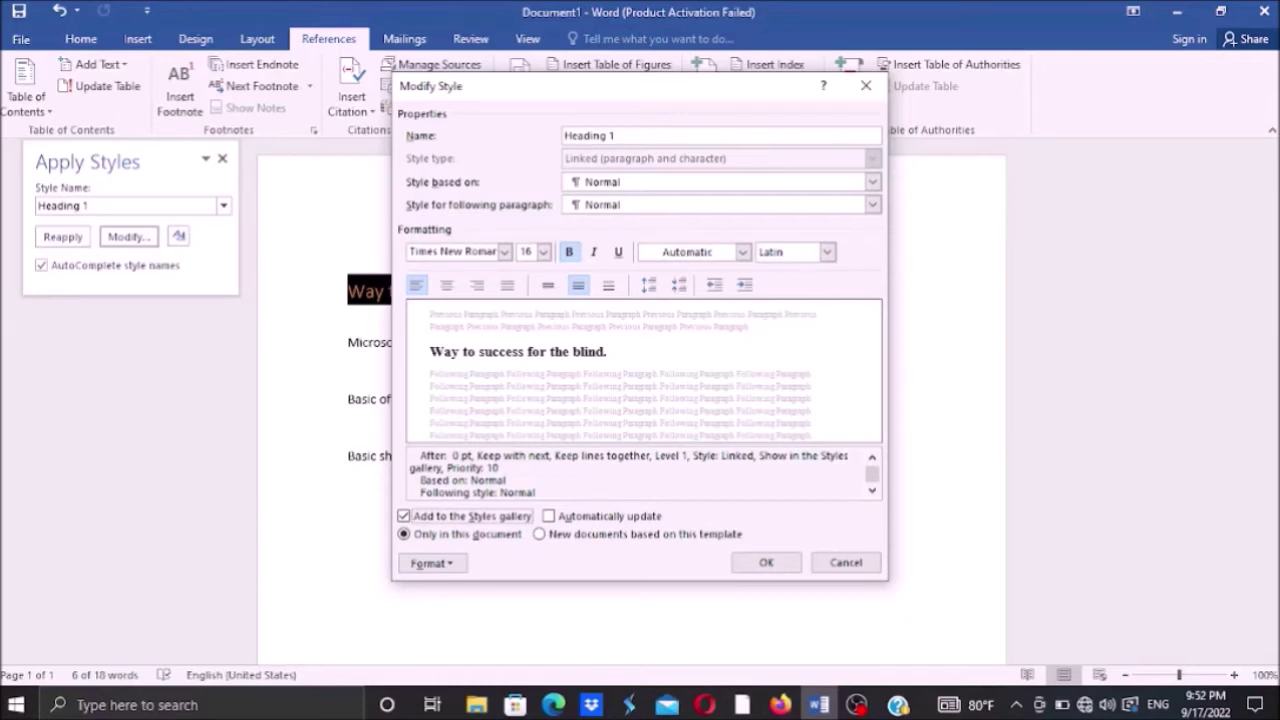
- Apply the Heading 1 changes to new documents based on this template and confirm with OK
{"action": "key", "text": "Tab"}
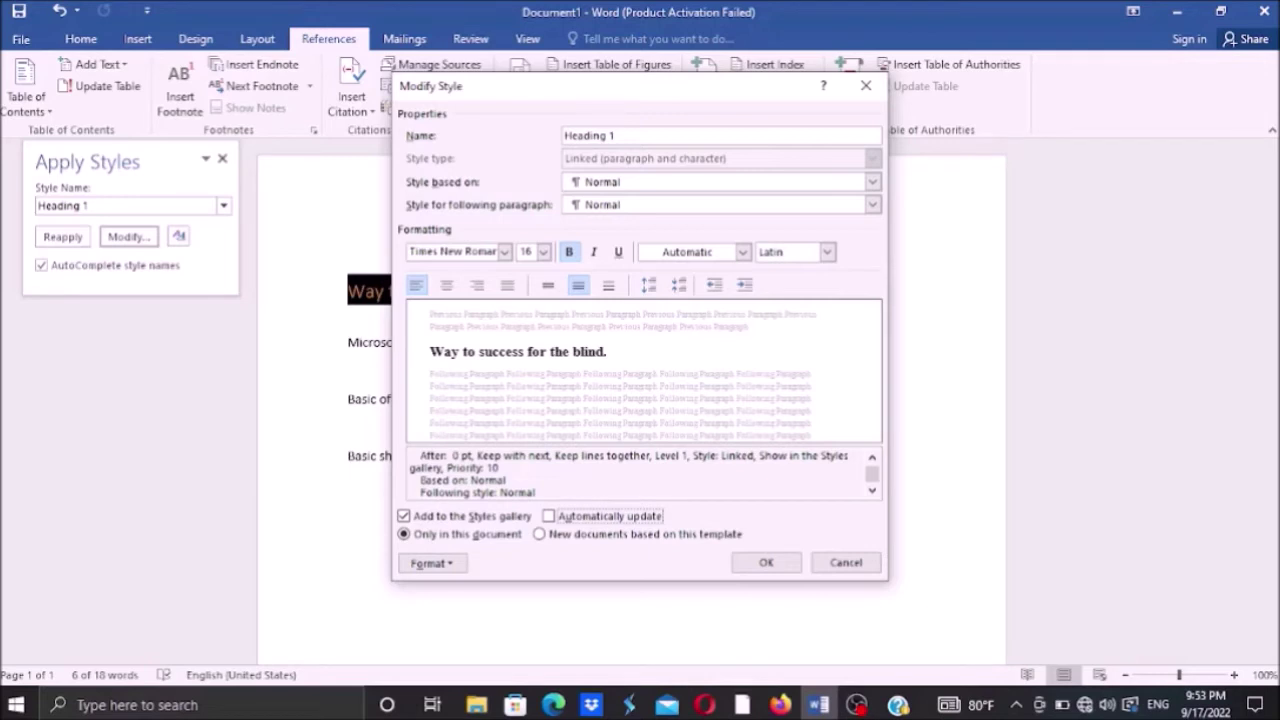
{"action": "key", "text": "Tab"}
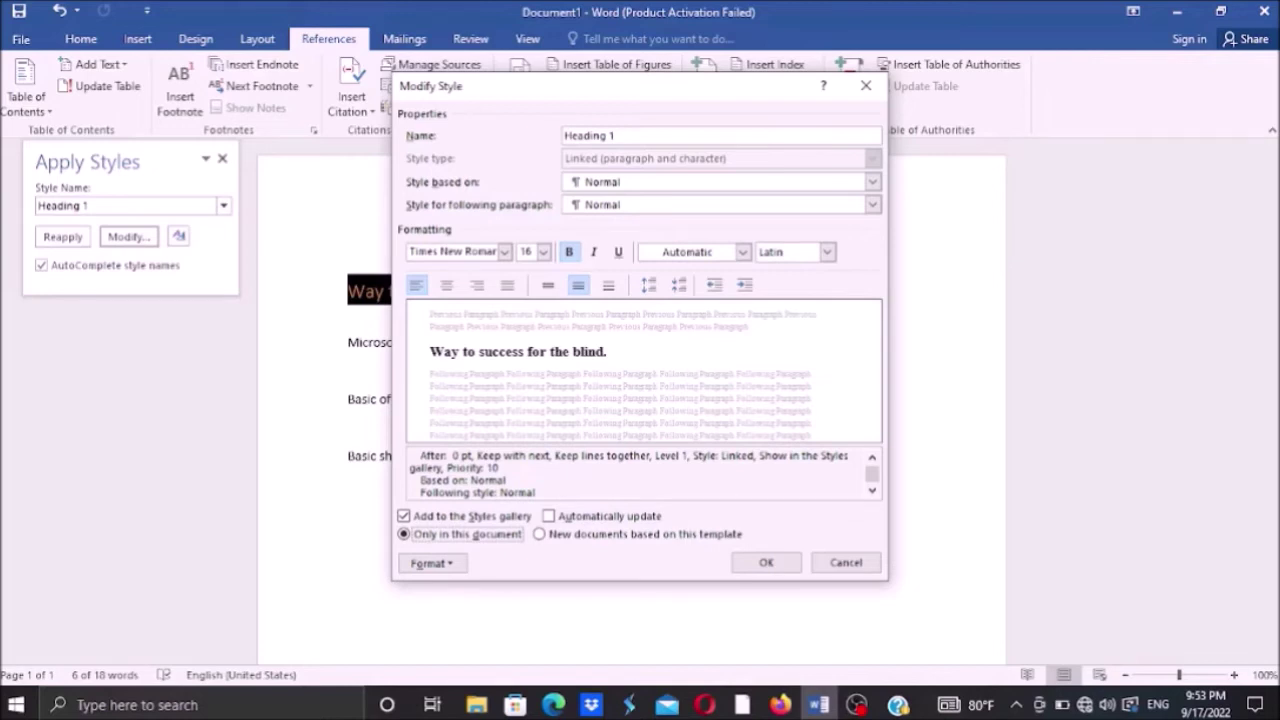
{"action": "key", "text": "Right"}
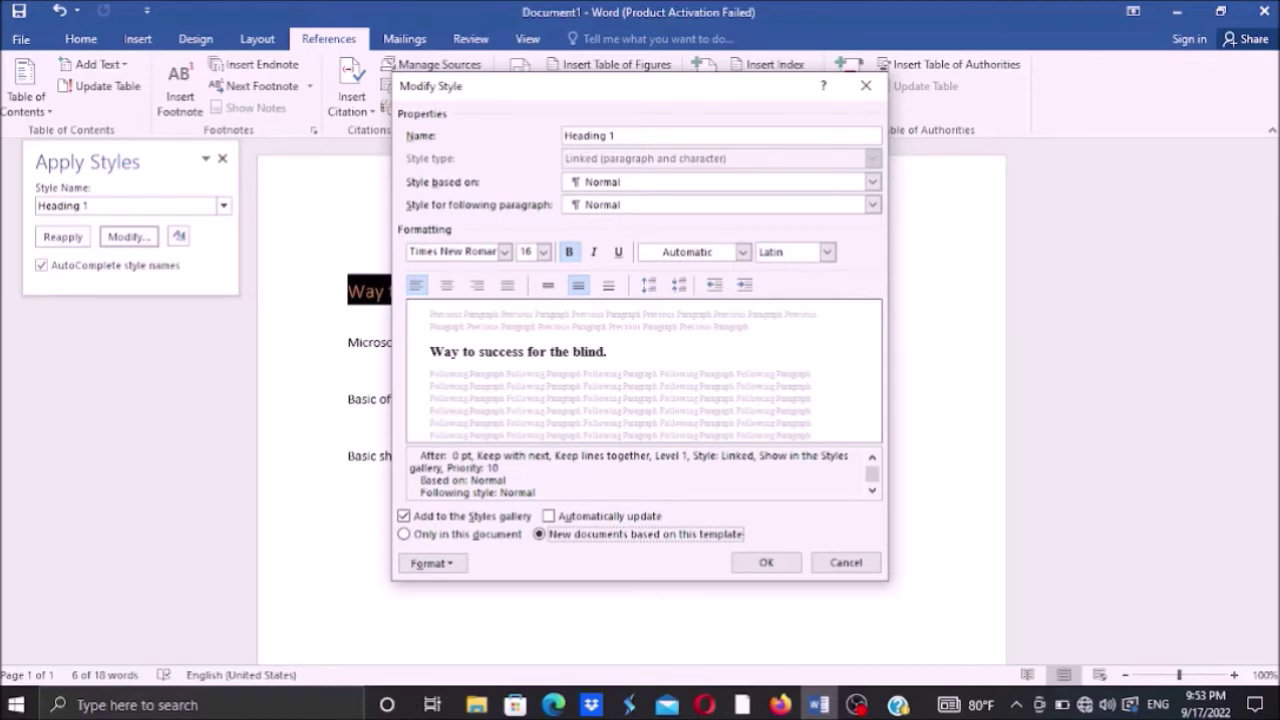
{"action": "key", "text": "Tab"}
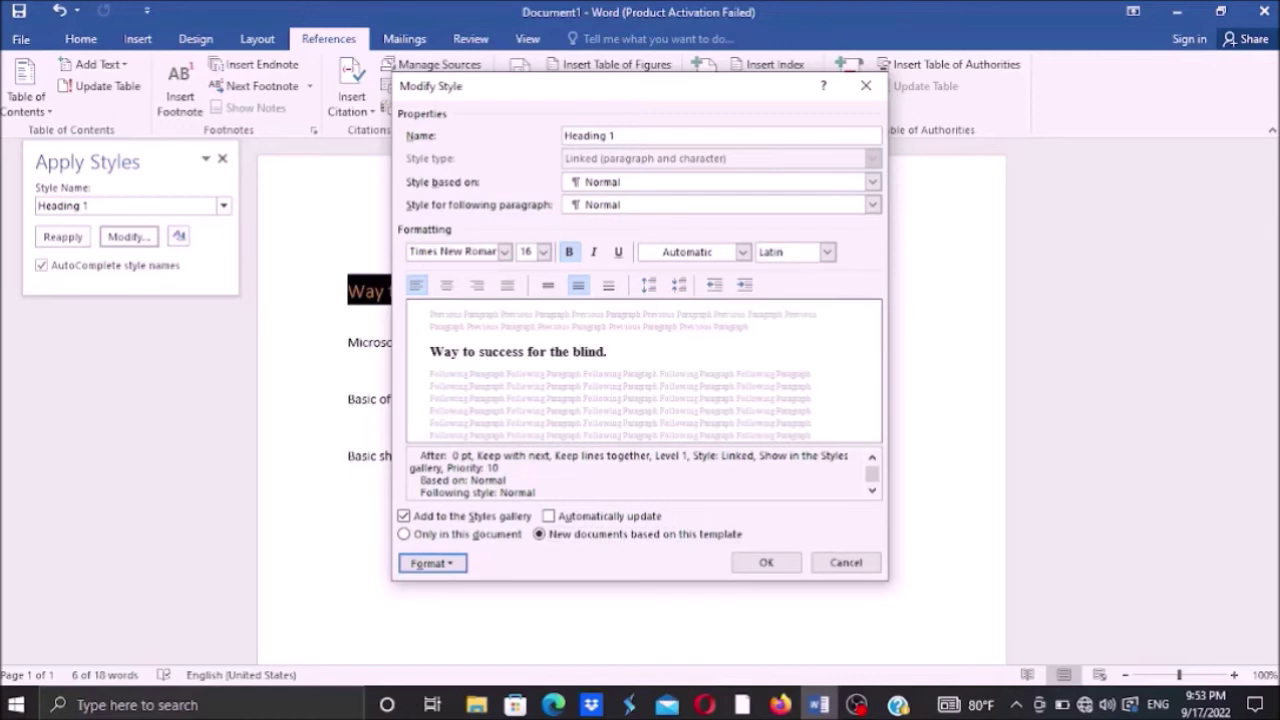
{"action": "key", "text": "Tab"}
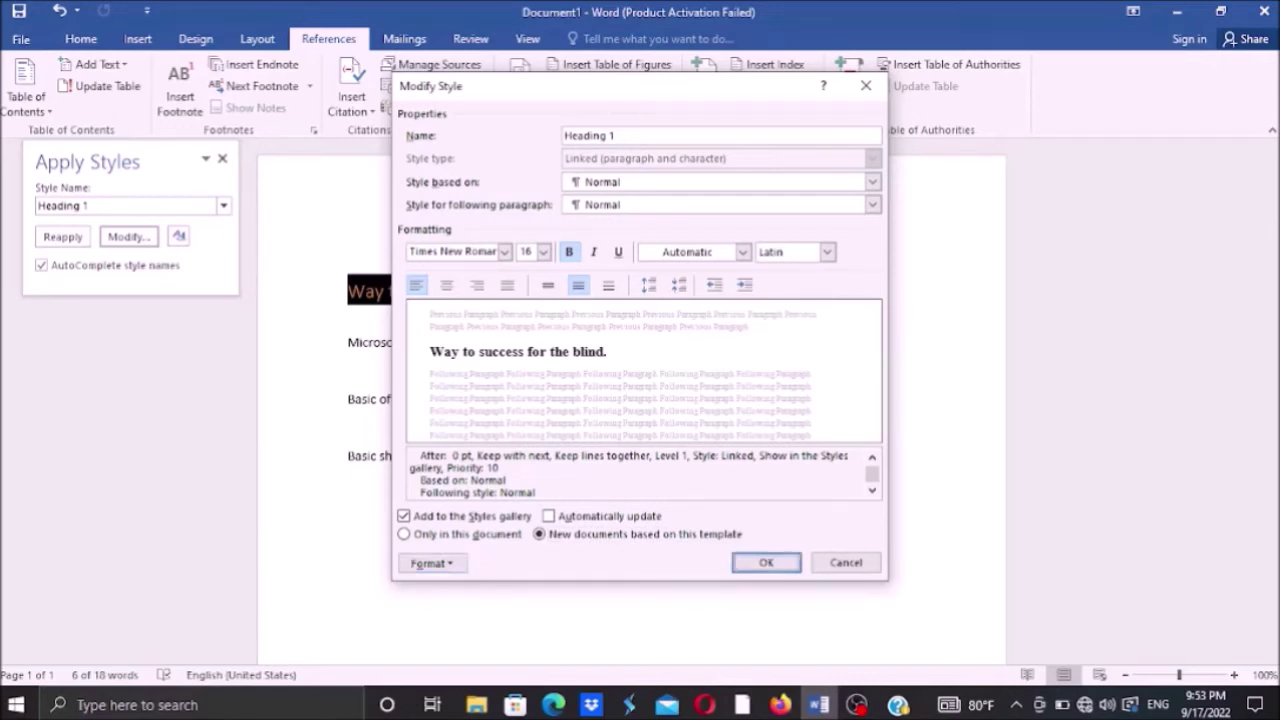
{"action": "key", "text": "Return"}
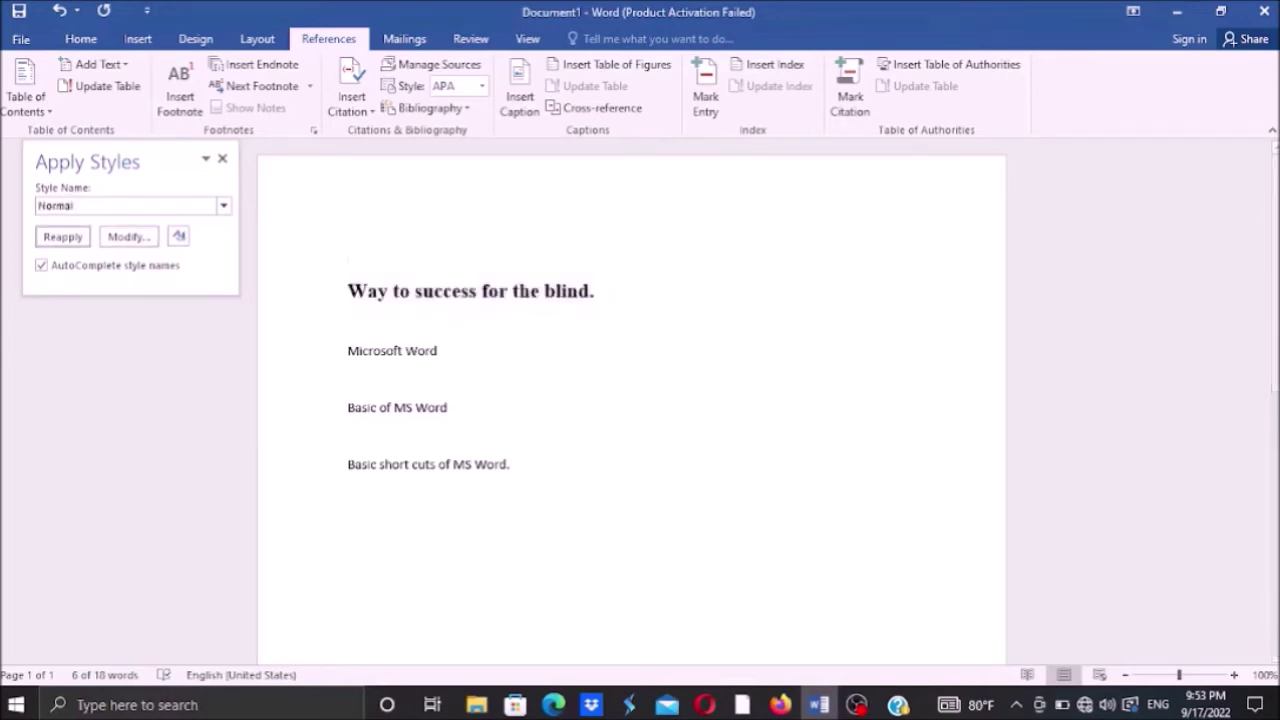
- Apply Heading 1 to the empty line above the title and display its formatting details
{"action": "key", "text": "ctrl+Home"}
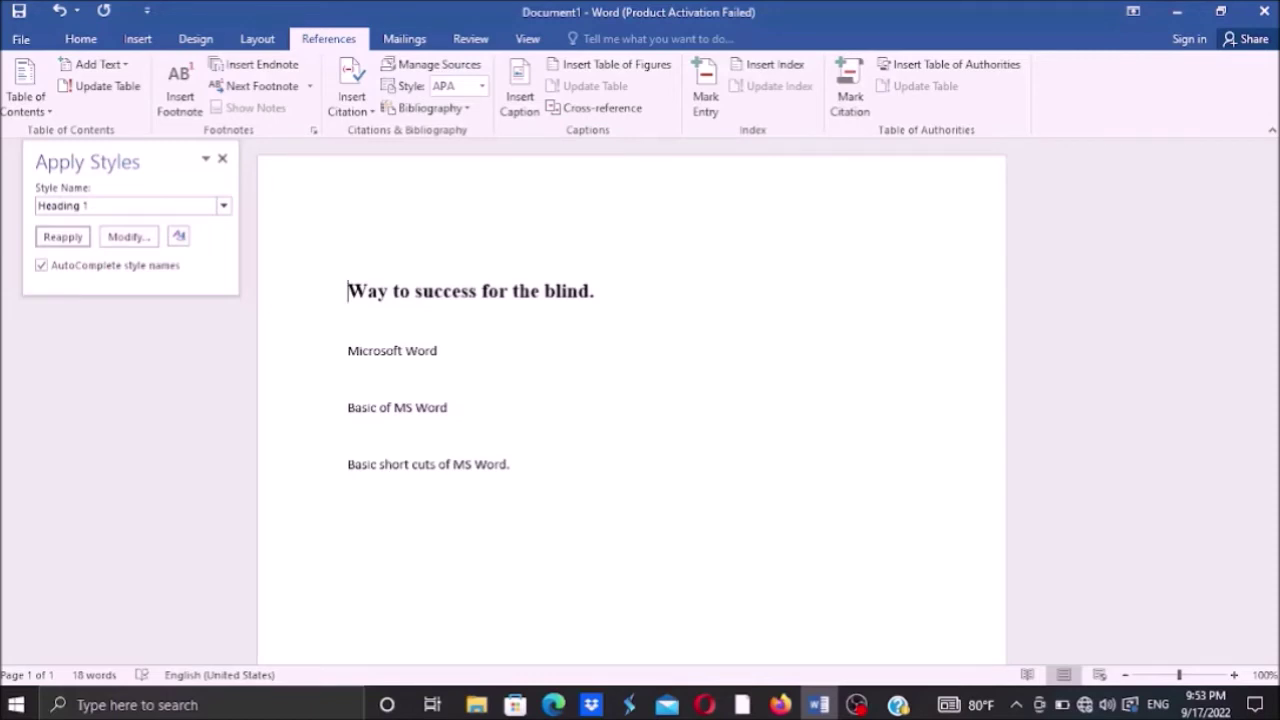
{"action": "key", "text": "shift+End"}
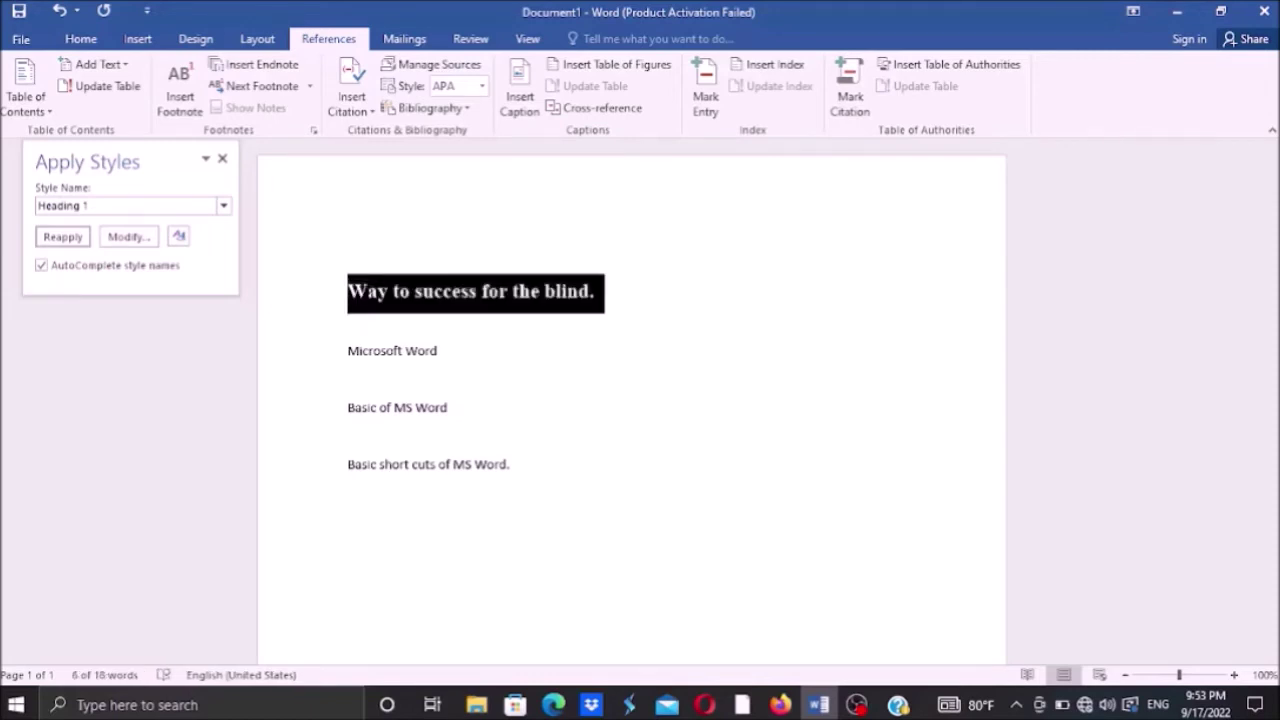
{"action": "key", "text": "Left"}
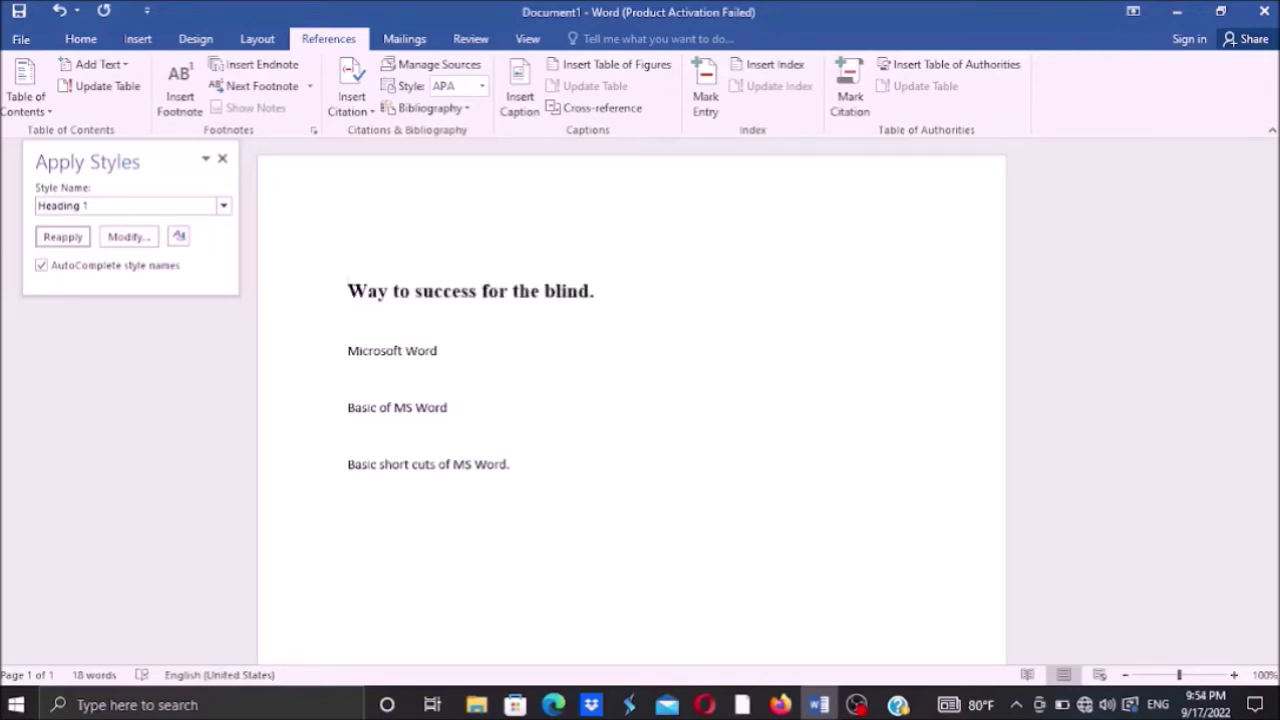
{"action": "key", "text": "Up"}
{"action": "key", "text": "ctrl+alt+1"}
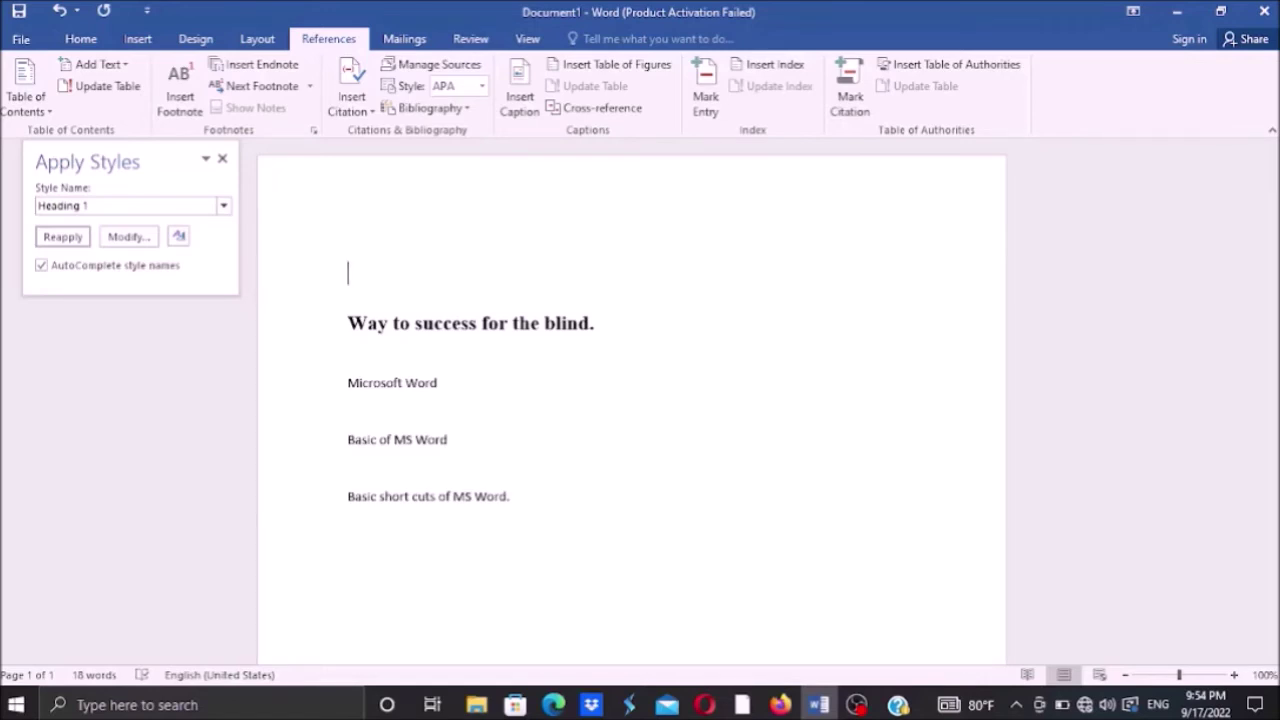
{"action": "key", "text": "insert+f"}
{"action": "key", "text": "insert+f"}
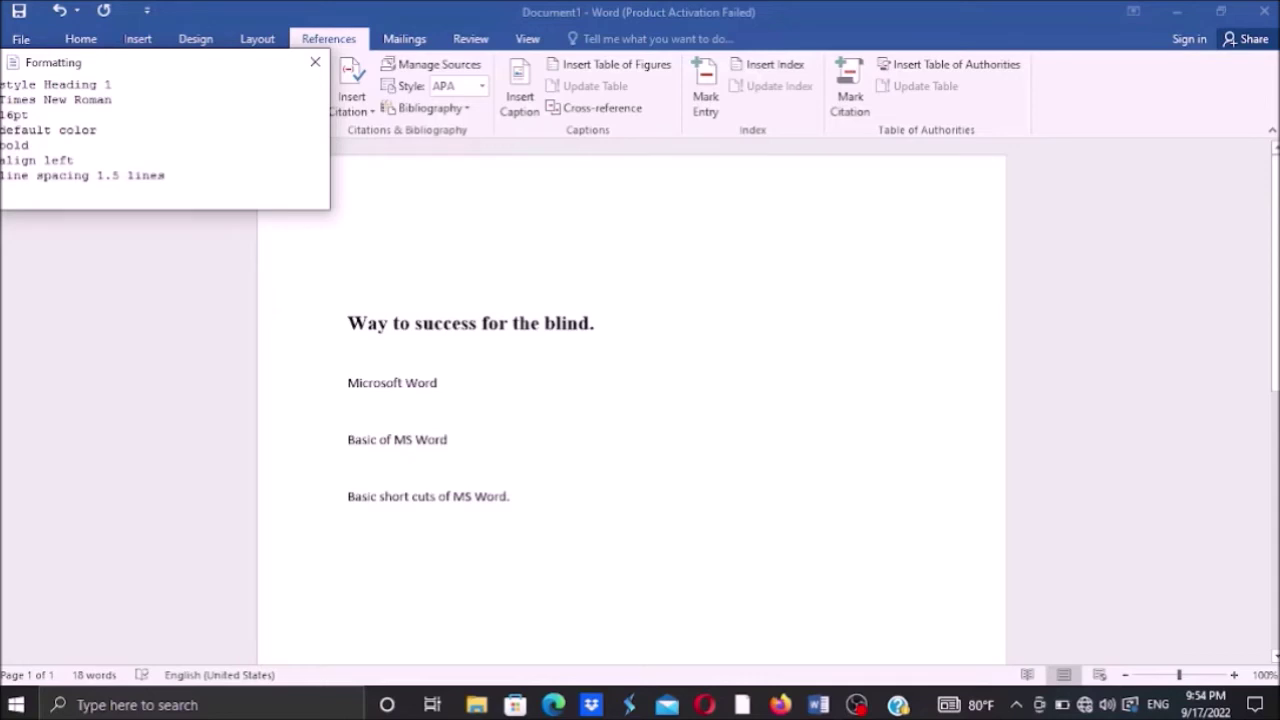
- Close the Formatting information window to return to the document
{"action": "key", "text": "Escape"}
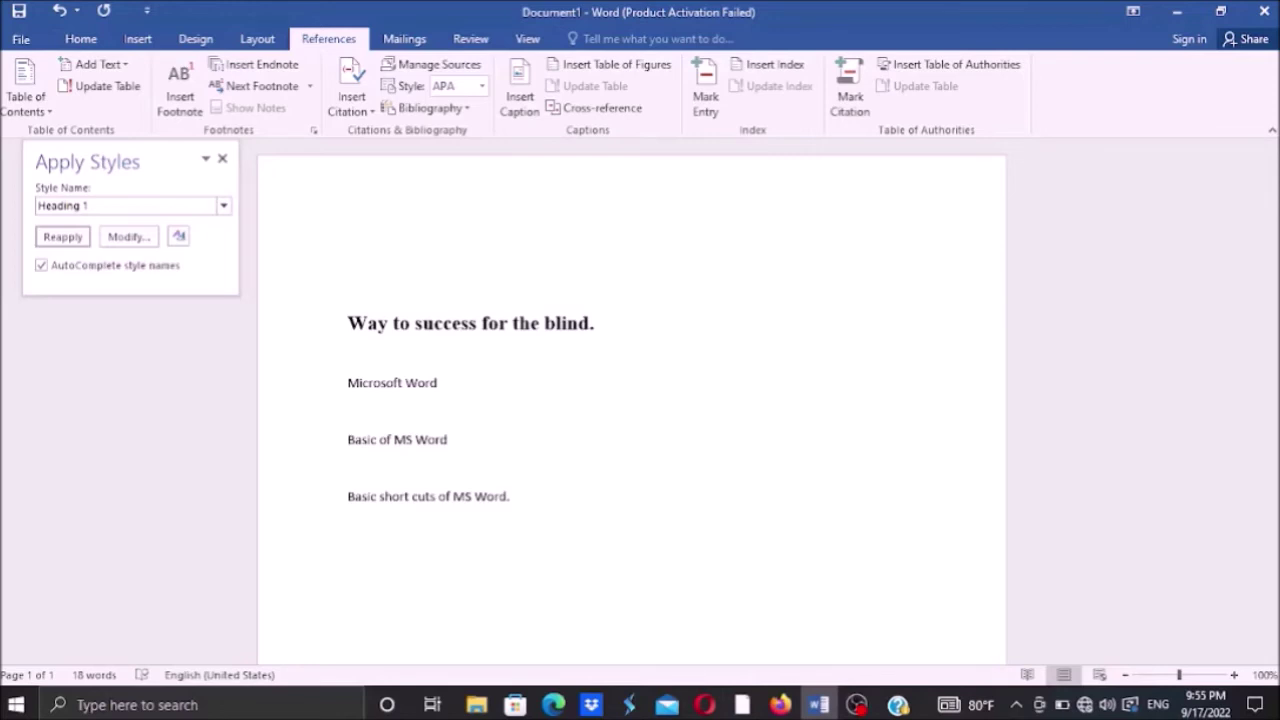
- Pick Heading 2 in the Apply Styles pane and open its Modify Style dialog
{"action": "key", "text": "ctrl+shift+s"}
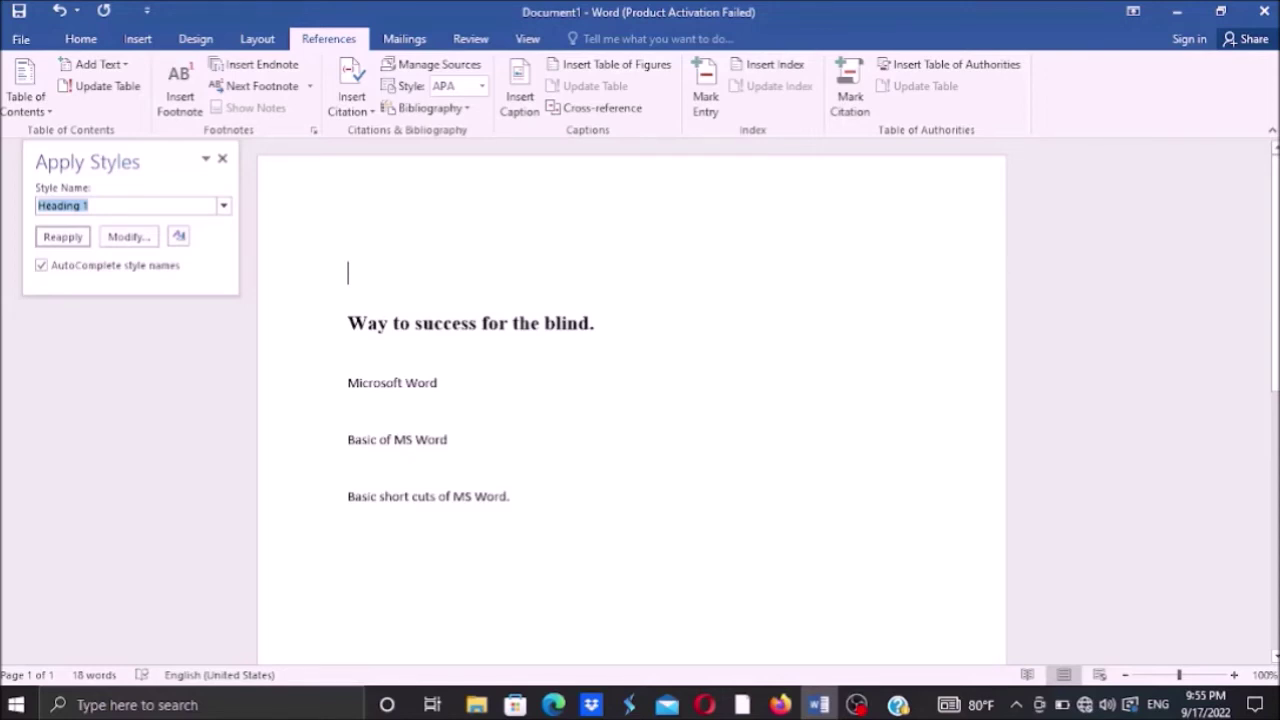
{"action": "key", "text": "alt+Down"}
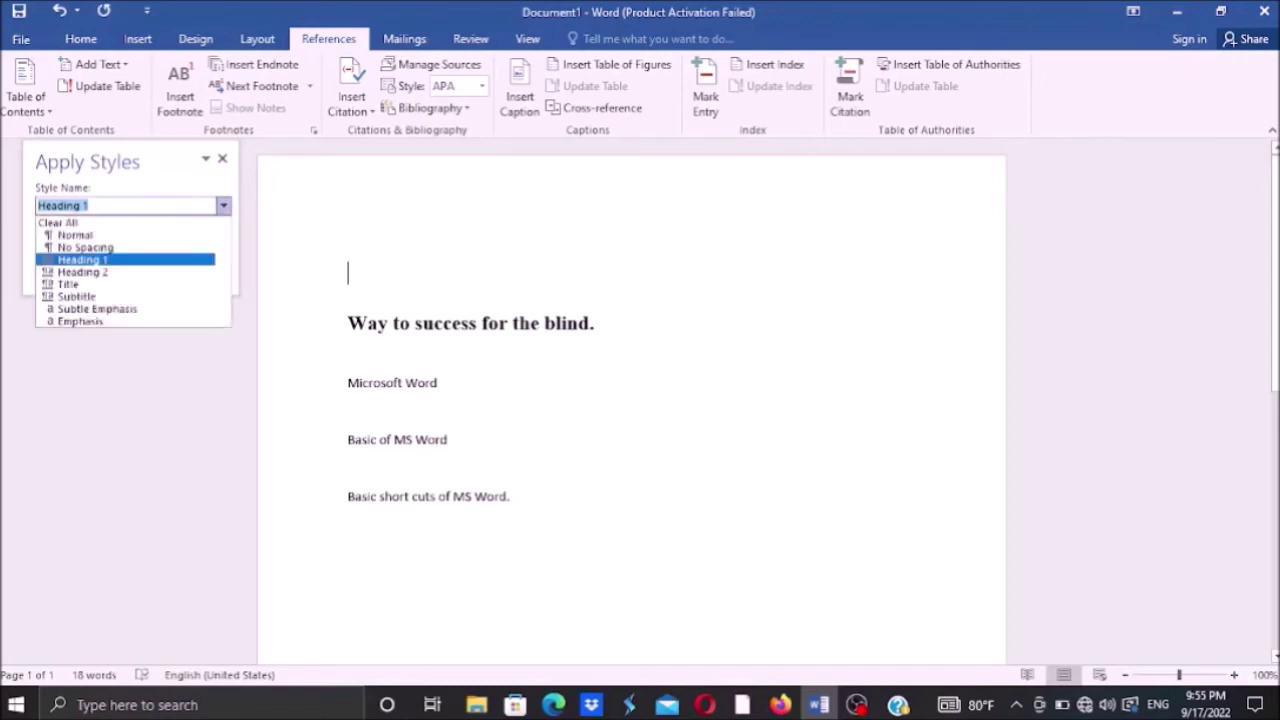
{"action": "key", "text": "Down"}
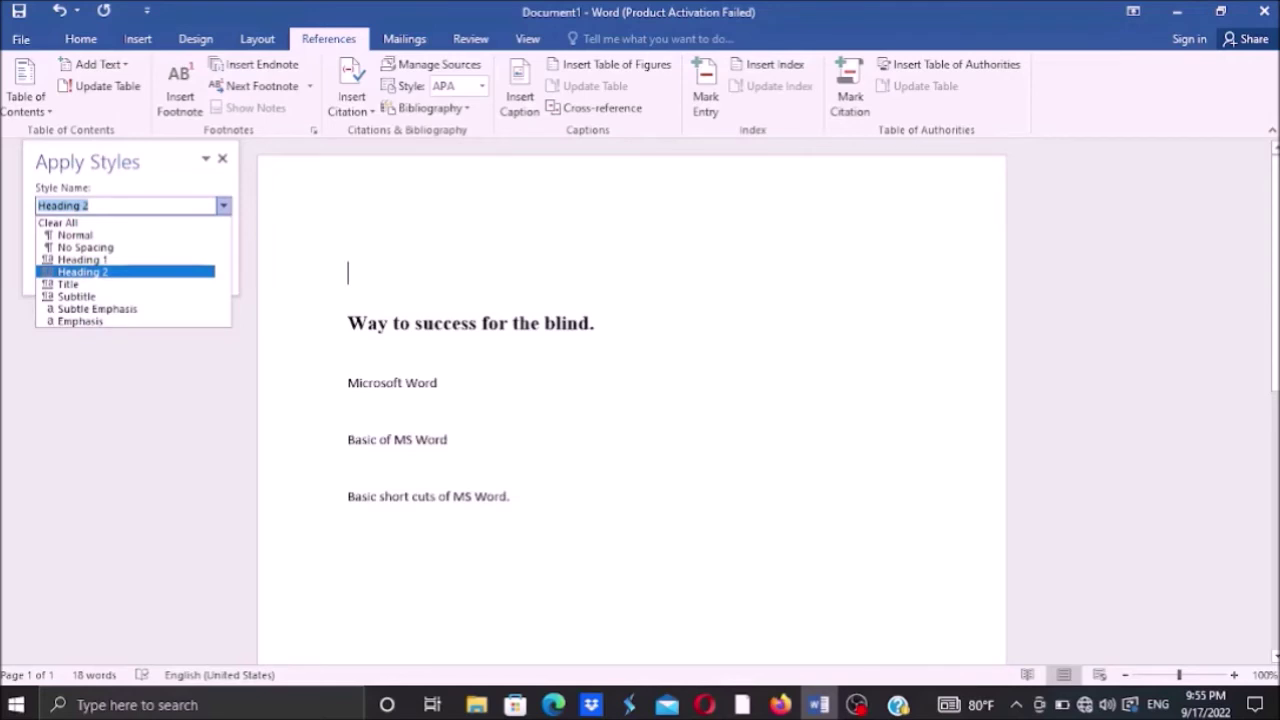
{"action": "key", "text": "Return"}
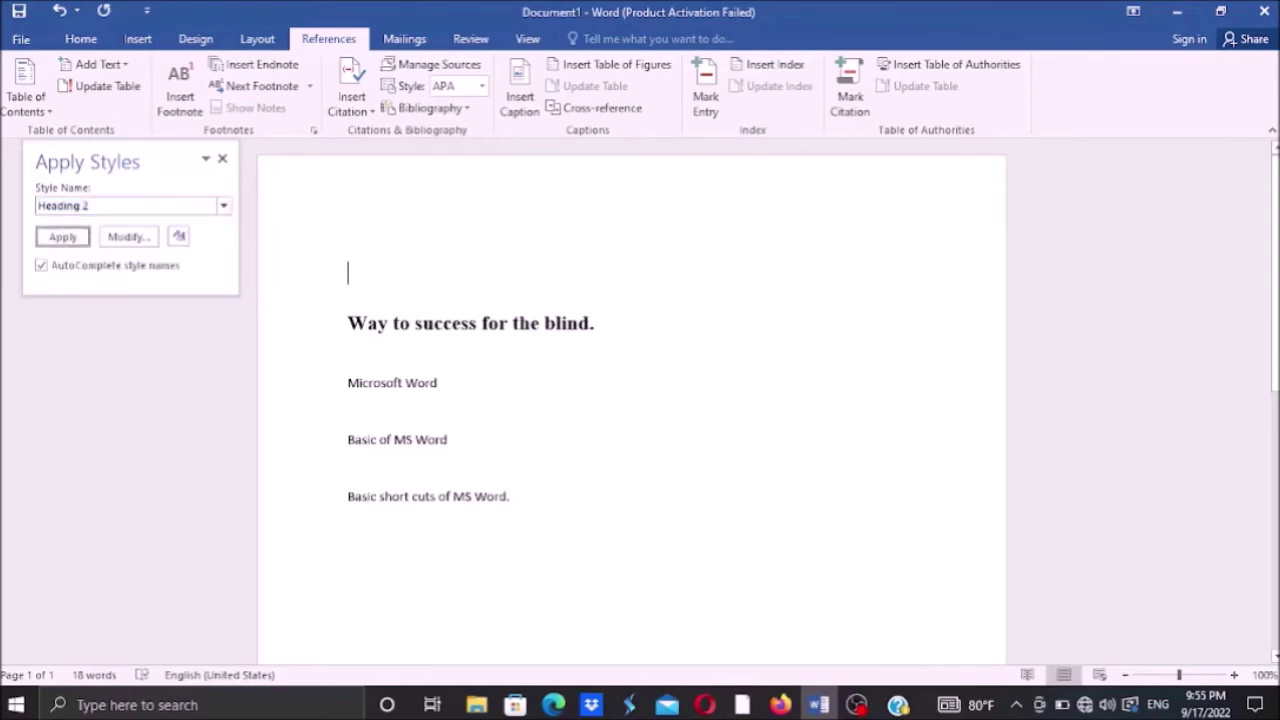
{"action": "key", "text": "Tab"}
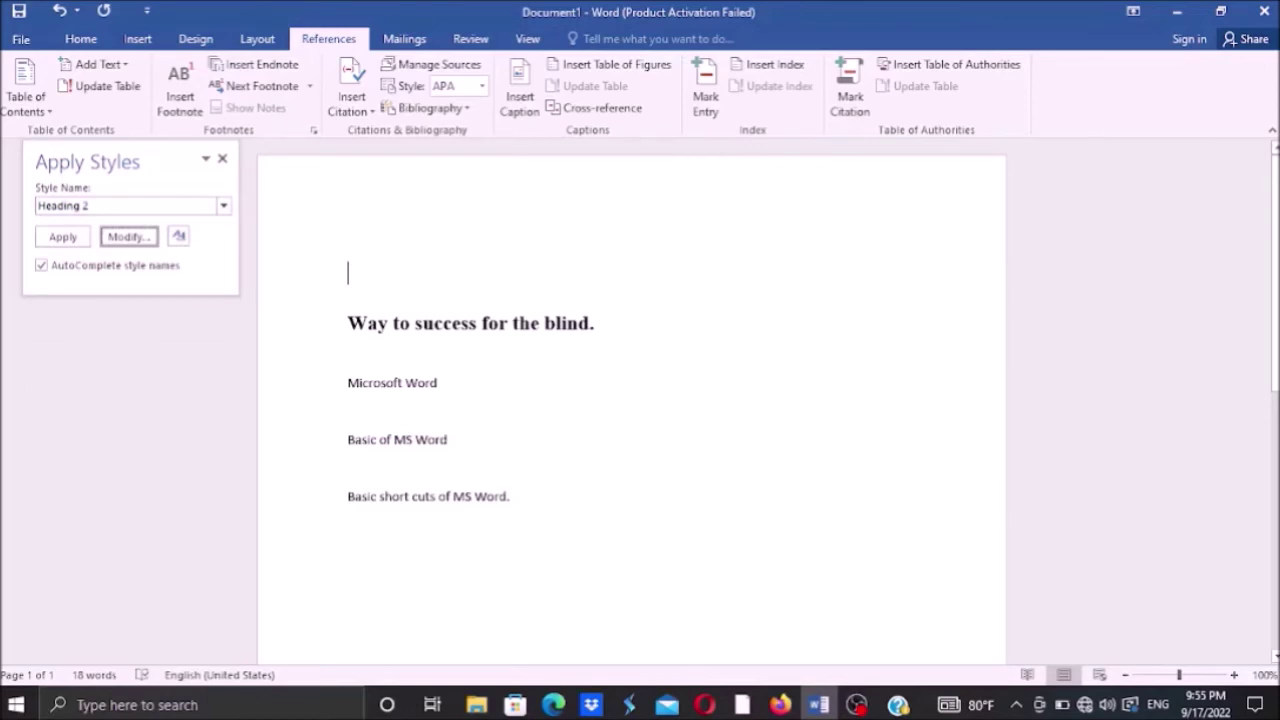
{"action": "key", "text": "Return"}
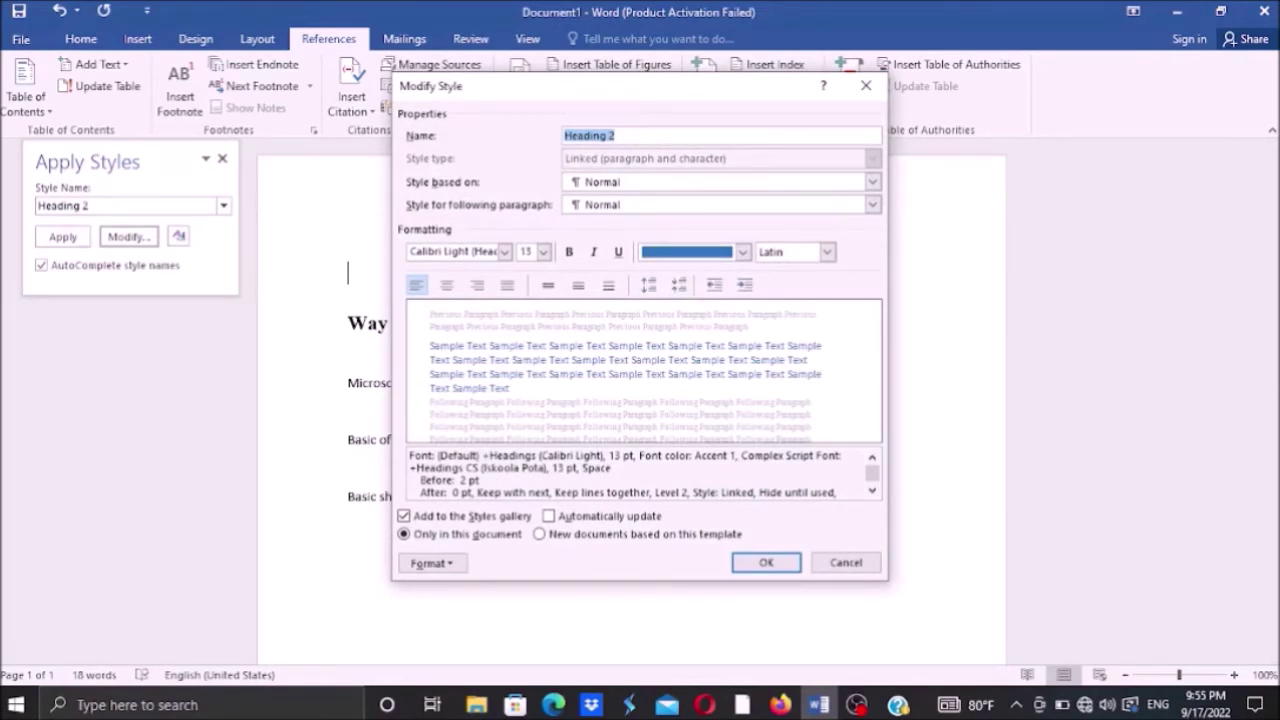
- In the Modify Style dialog, choose Times New Roman at size 14 for Heading 2
{"action": "key", "text": "Tab"}
{"action": "key", "text": "Tab"}
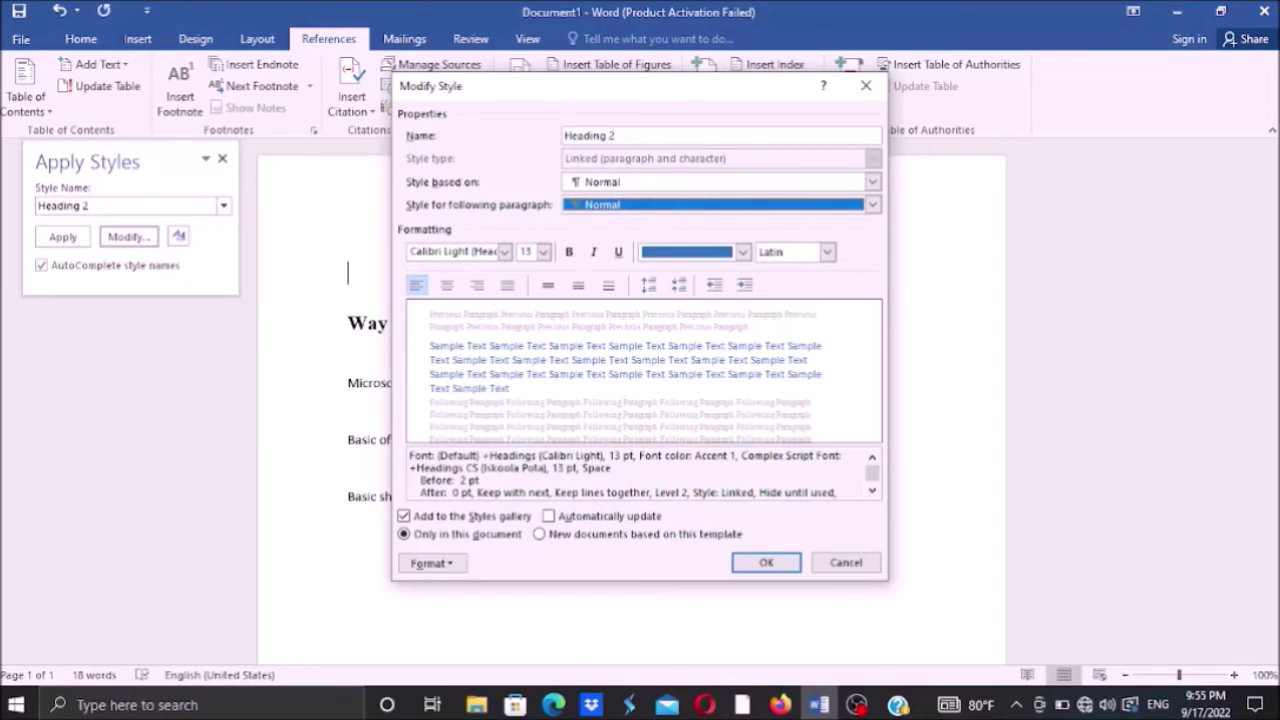
{"action": "key", "text": "Tab"}
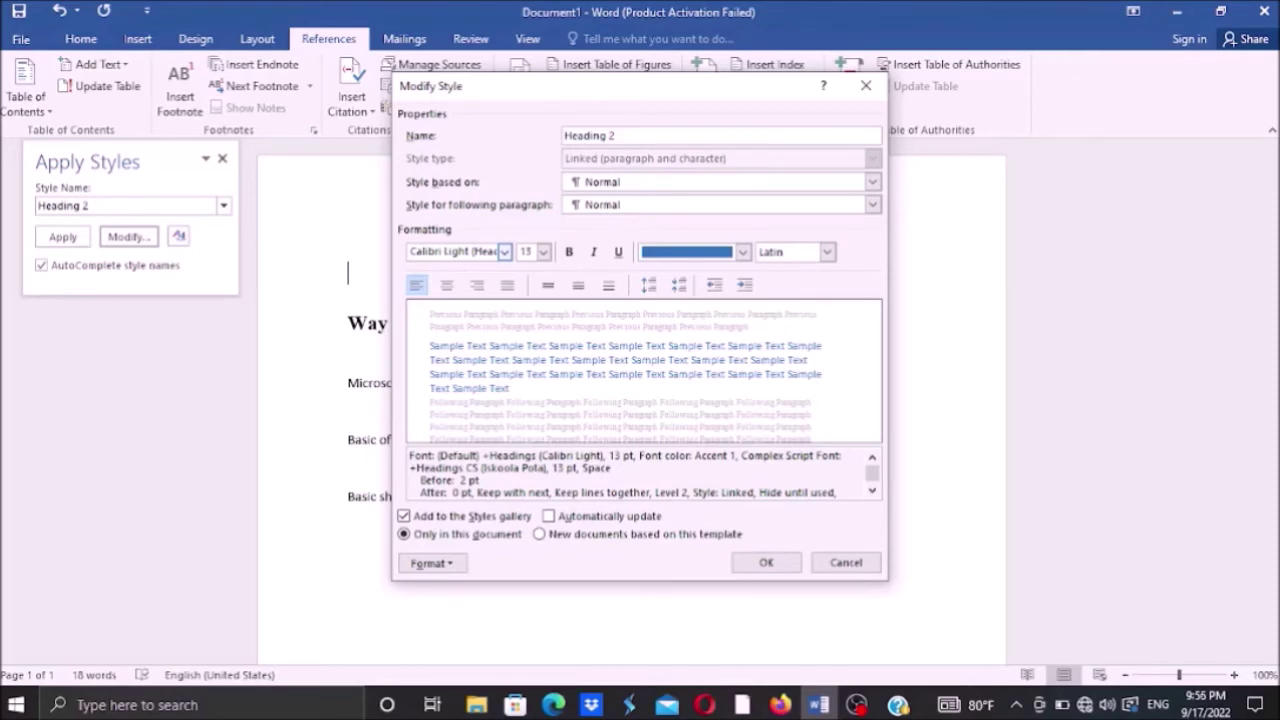
{"action": "key", "text": "alt+Down"}
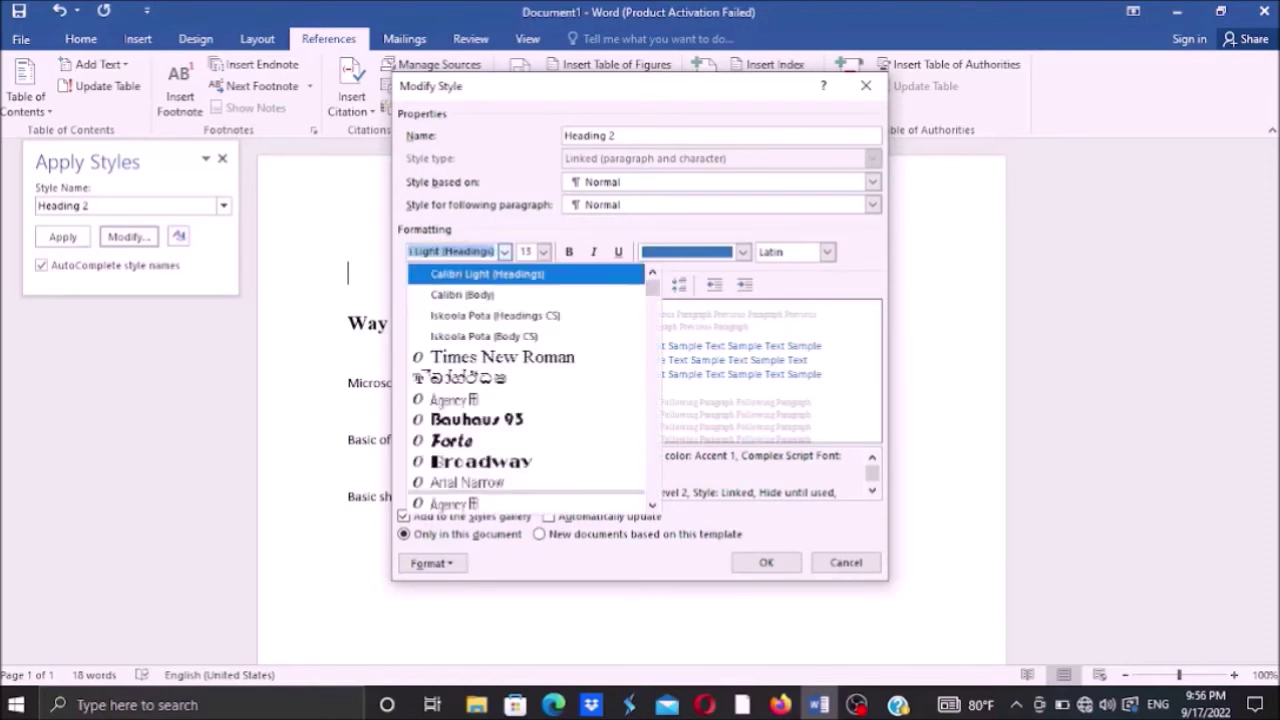
{"action": "type", "text": "Times New Roman"}
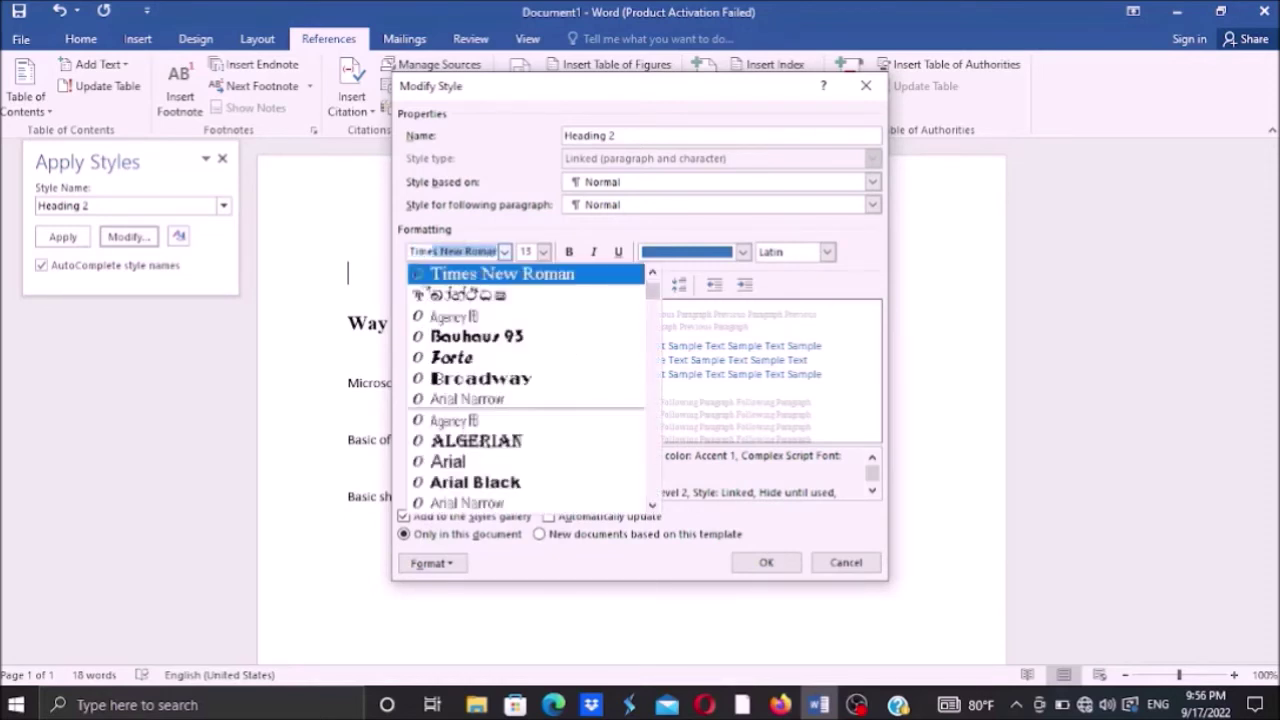
{"action": "key", "text": "Down"}
{"action": "key", "text": "Up"}
{"action": "key", "text": "Return"}
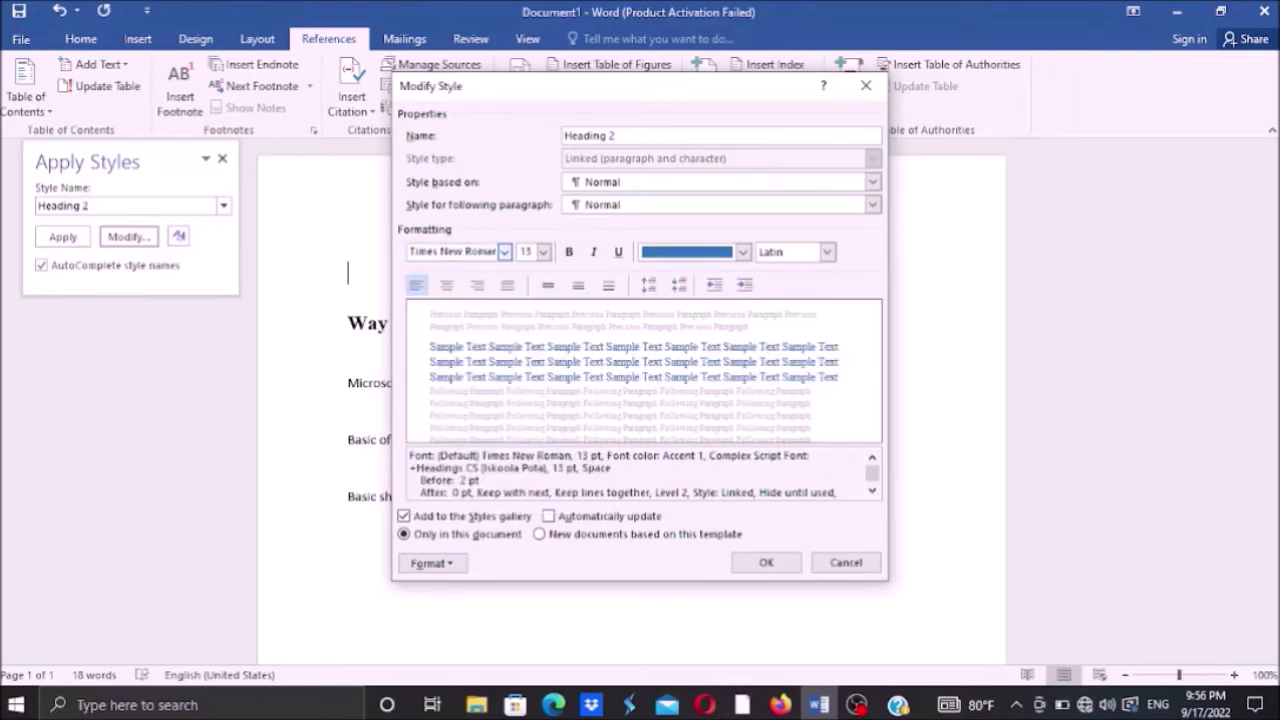
{"action": "key", "text": "Tab"}
{"action": "left_click", "coordinate": [543, 251]}
{"action": "type", "text": "8"}
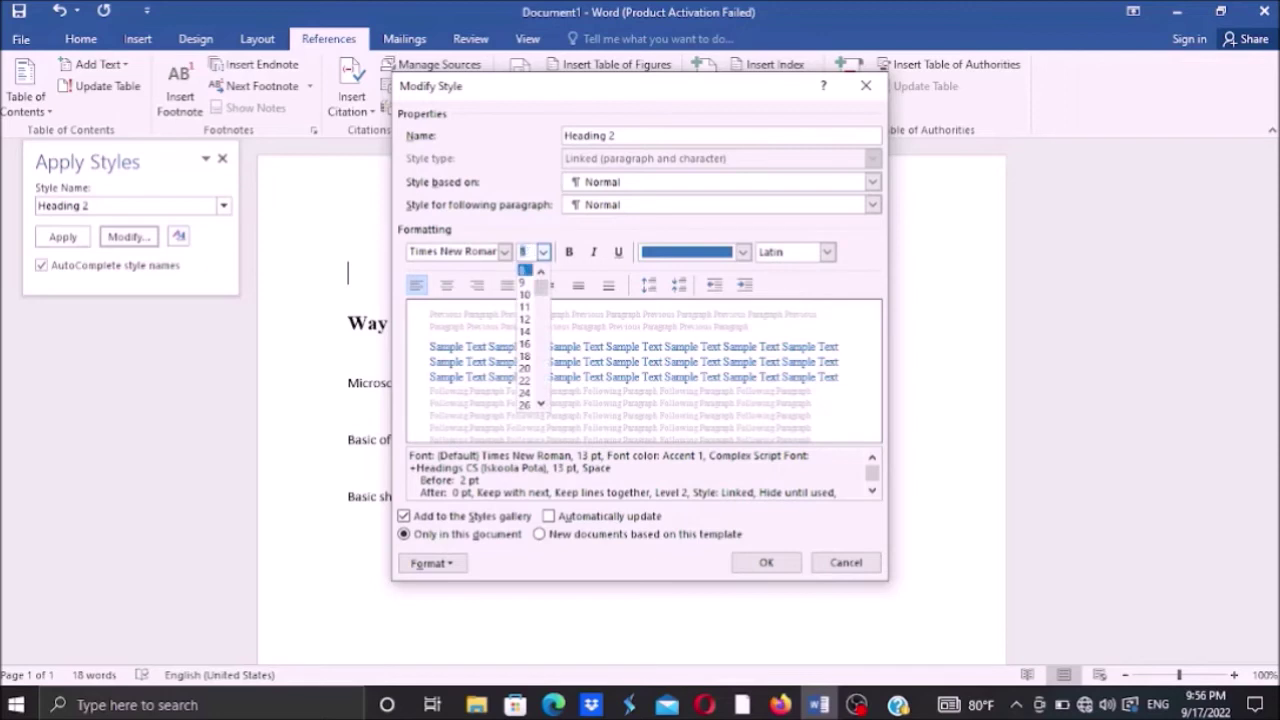
{"action": "key", "text": "Down"}
{"action": "key", "text": "Down"}
{"action": "key", "text": "Down"}
{"action": "key", "text": "Down"}
{"action": "key", "text": "Down"}
{"action": "key", "text": "Return"}
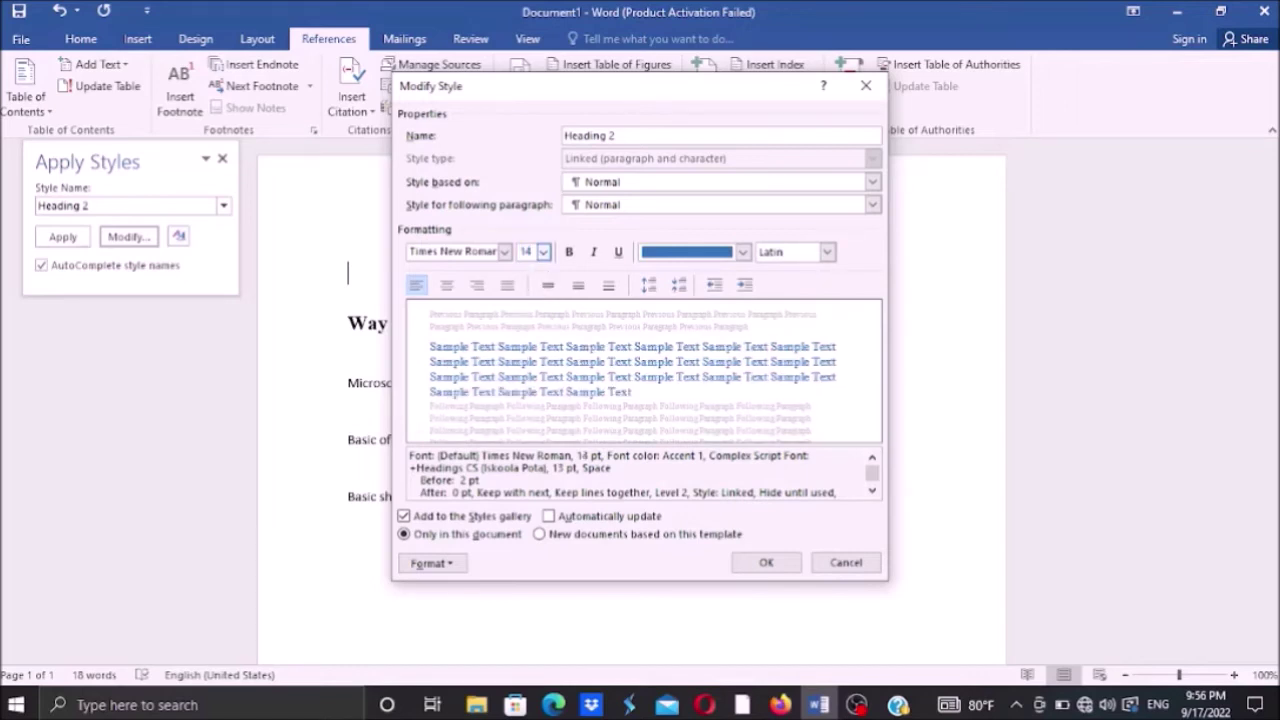
{"action": "key", "text": "Tab"}
- Make Heading 2 bold and switch its font colour from blue to Automatic
{"action": "key", "text": "ctrl+b"}
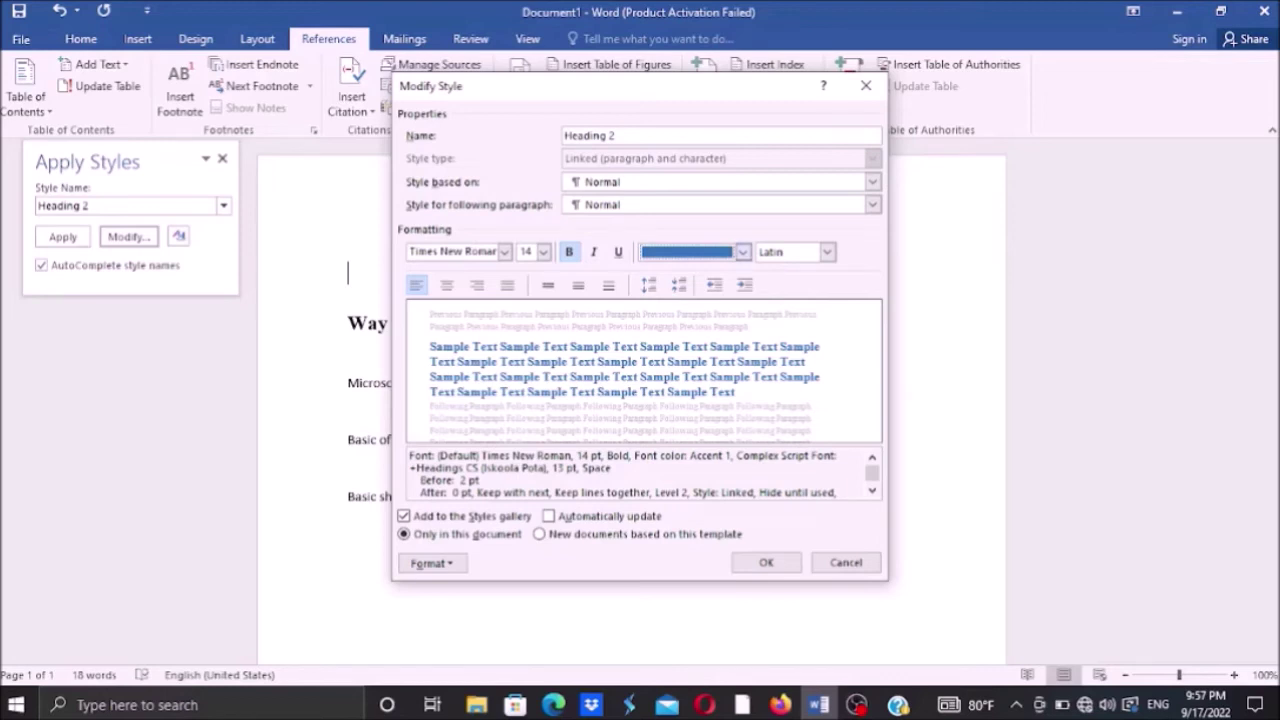
{"action": "key", "text": "alt+Down"}
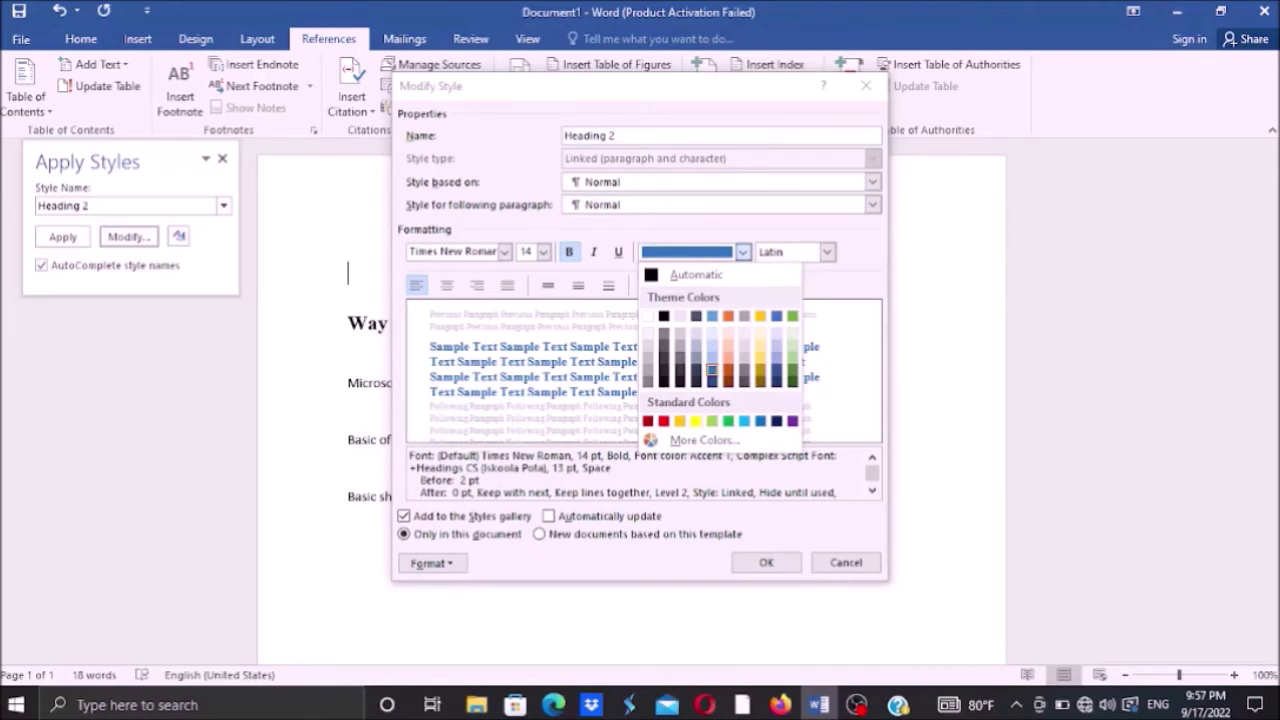
{"action": "key", "text": "Down"}
{"action": "key", "text": "Up"}
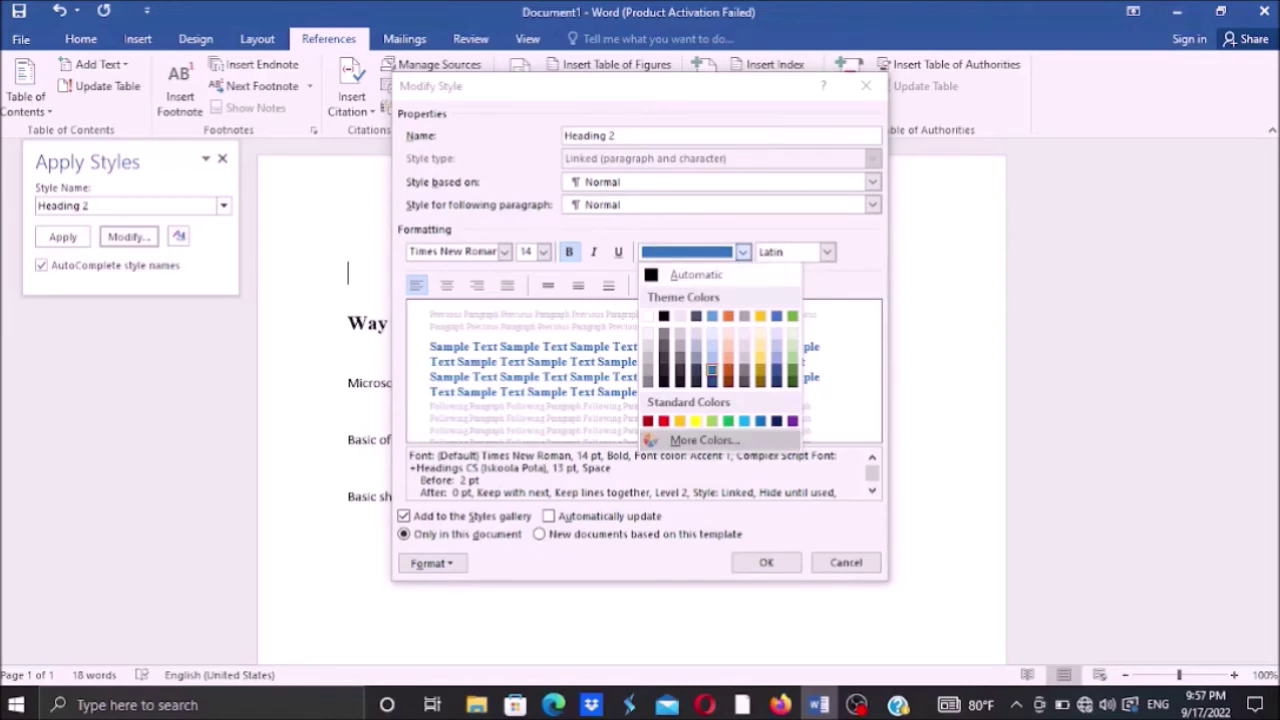
{"action": "key", "text": "Down"}
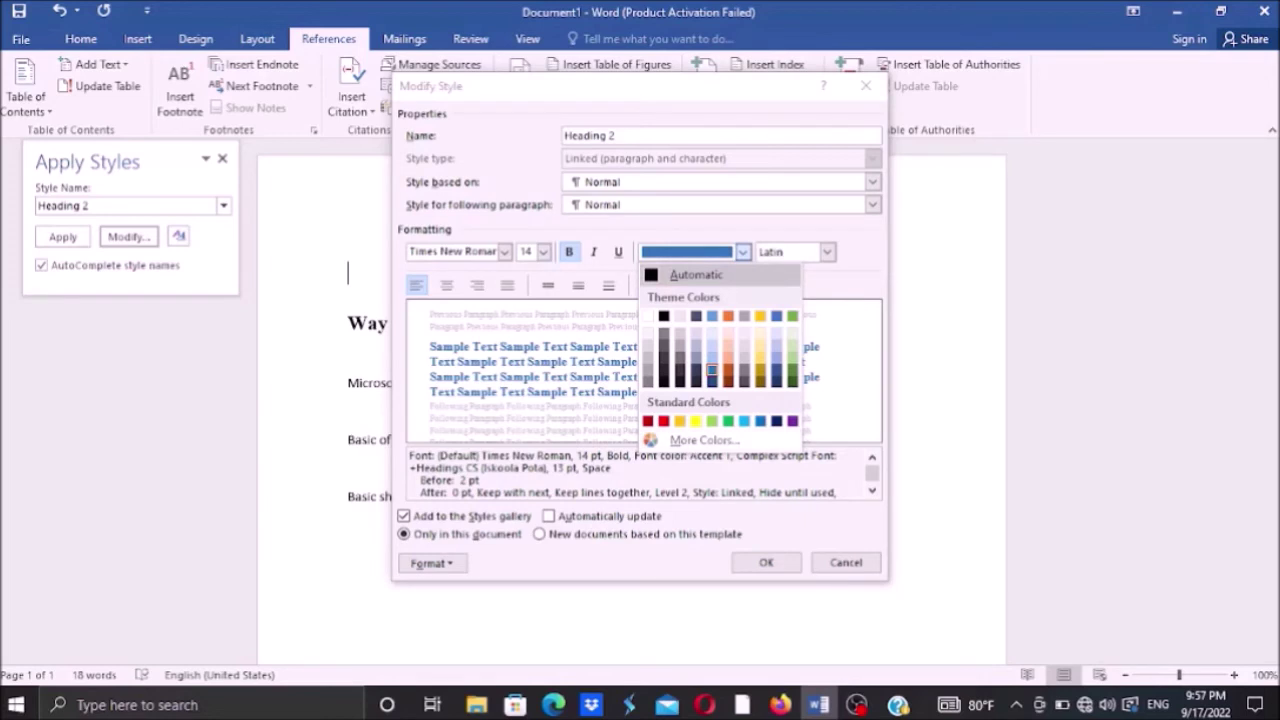
{"action": "key", "text": "Return"}
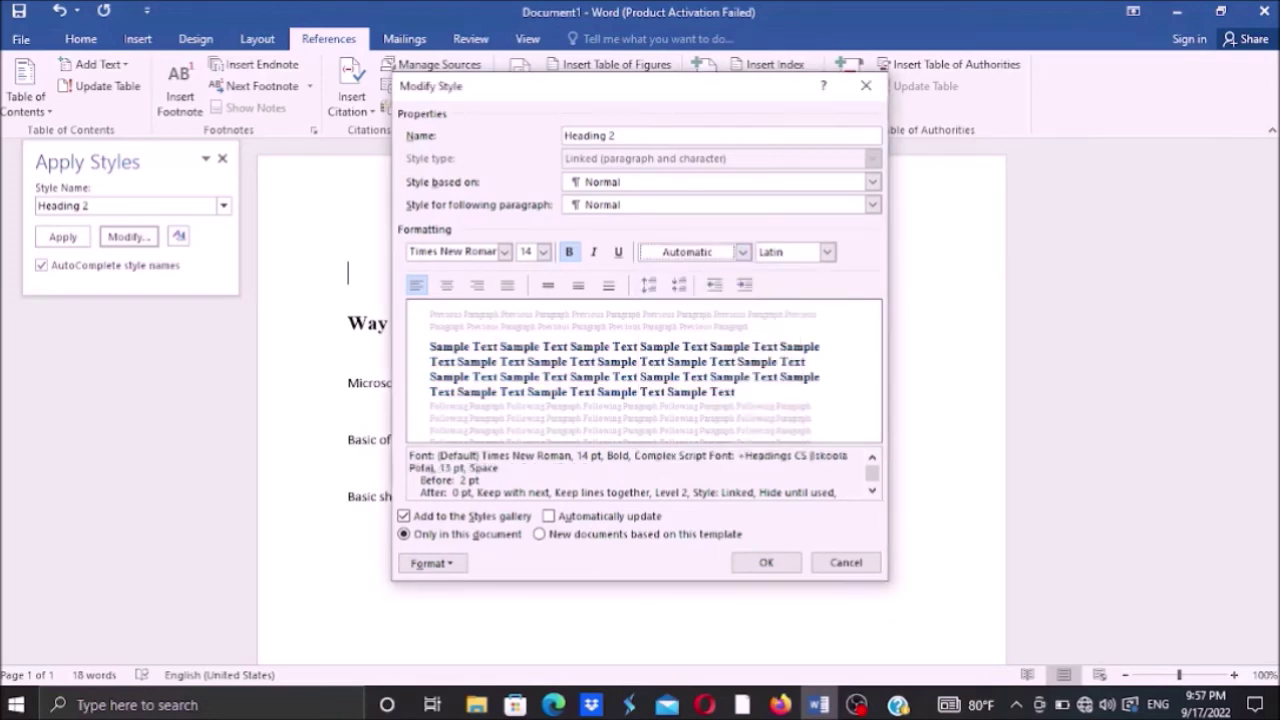
{"action": "key", "text": "Tab"}
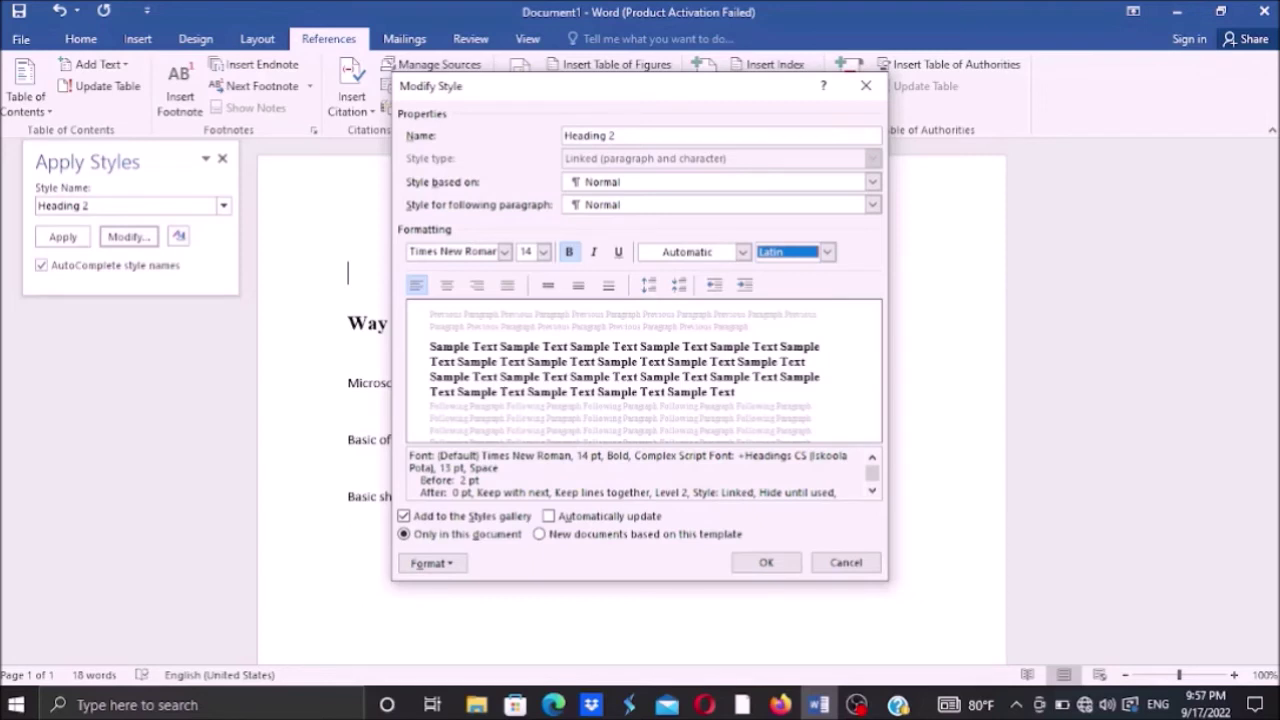
{"action": "key", "text": "Tab"}
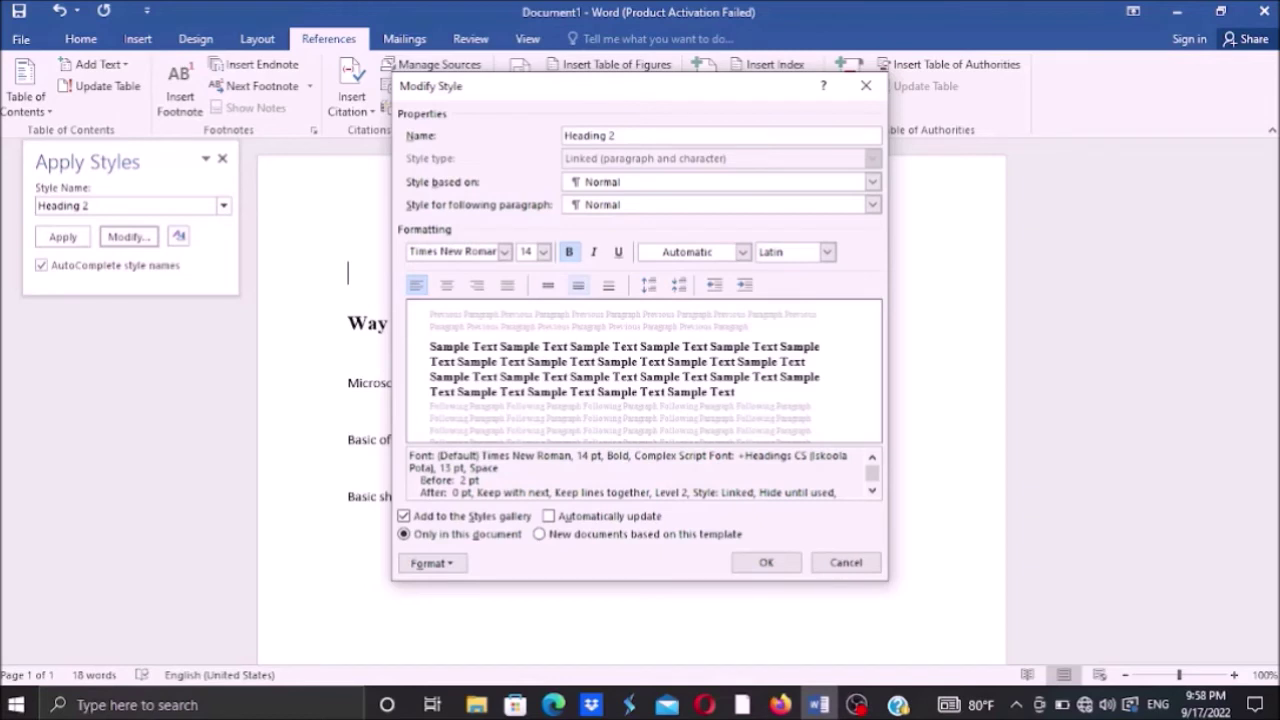
- Give the Heading 2 style 1.5 line spacing
{"action": "left_click", "coordinate": [578, 285]}
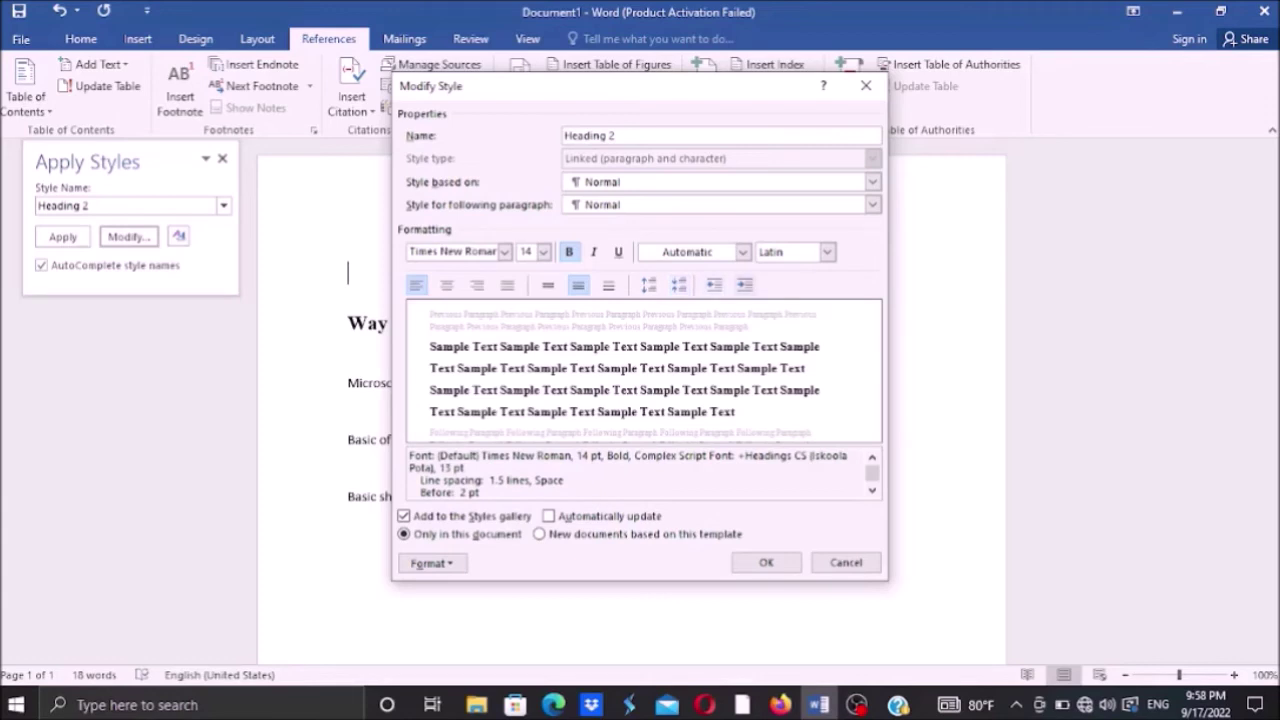
{"action": "key", "text": "Tab"}
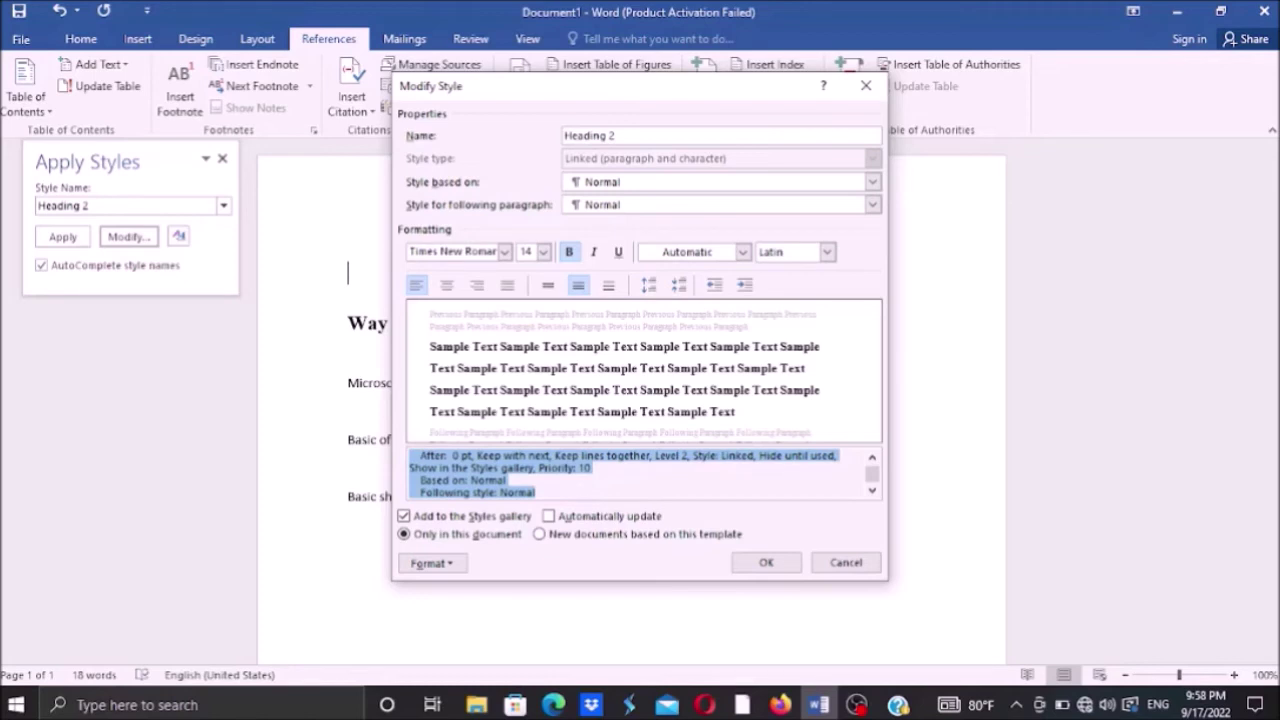
{"action": "key", "text": "Tab"}
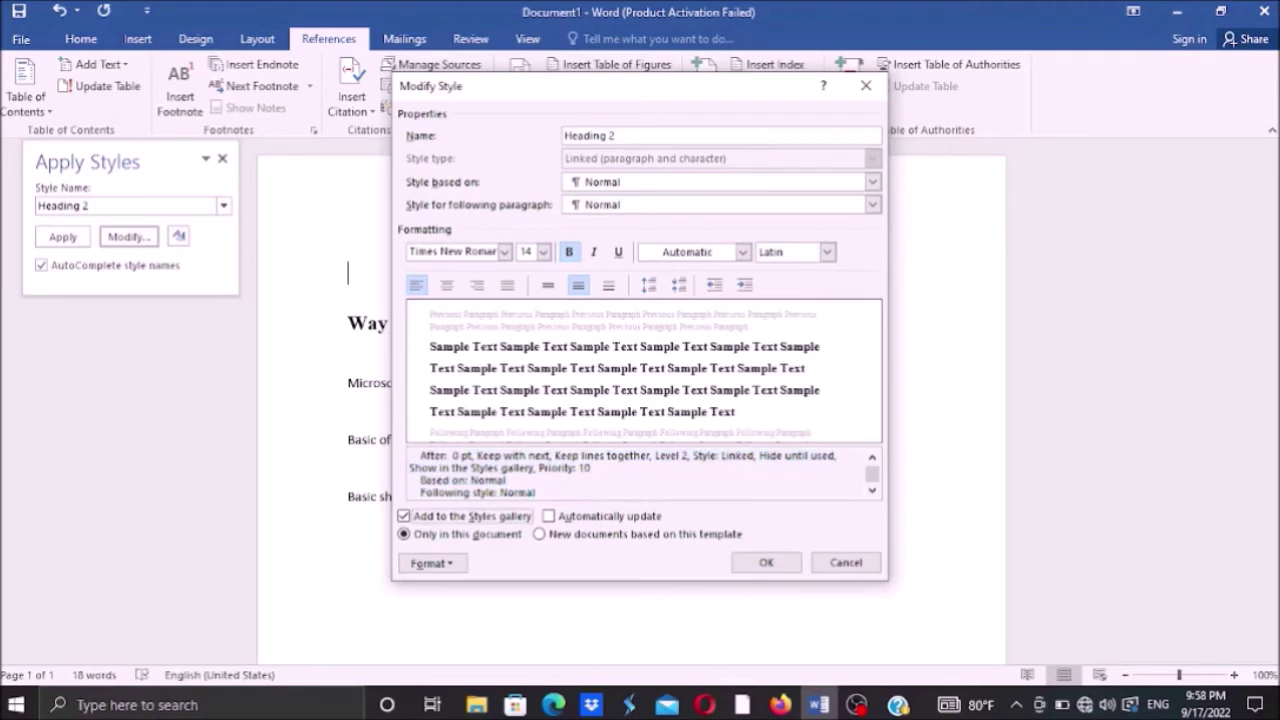
{"action": "key", "text": "Tab"}
{"action": "key", "text": "Tab"}
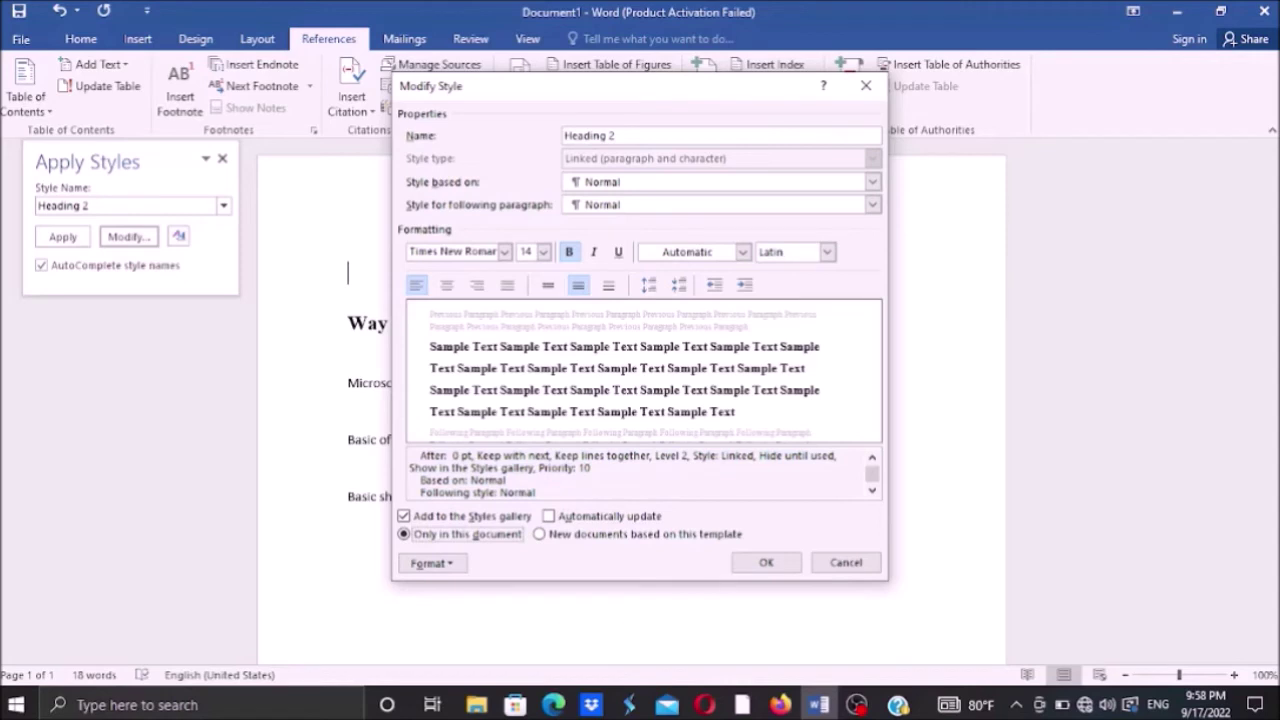
- Save the modified Heading 2 for new documents based on this template and confirm it
{"action": "key", "text": "Down"}
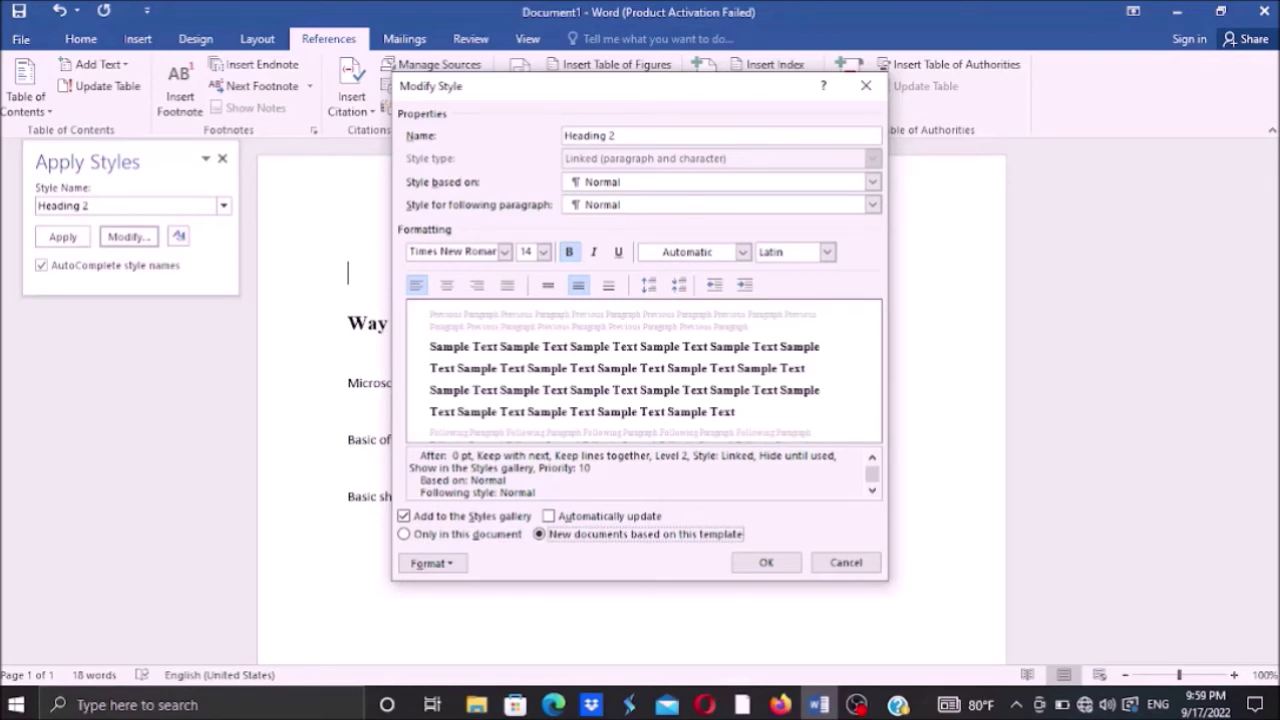
{"action": "key", "text": "Tab"}
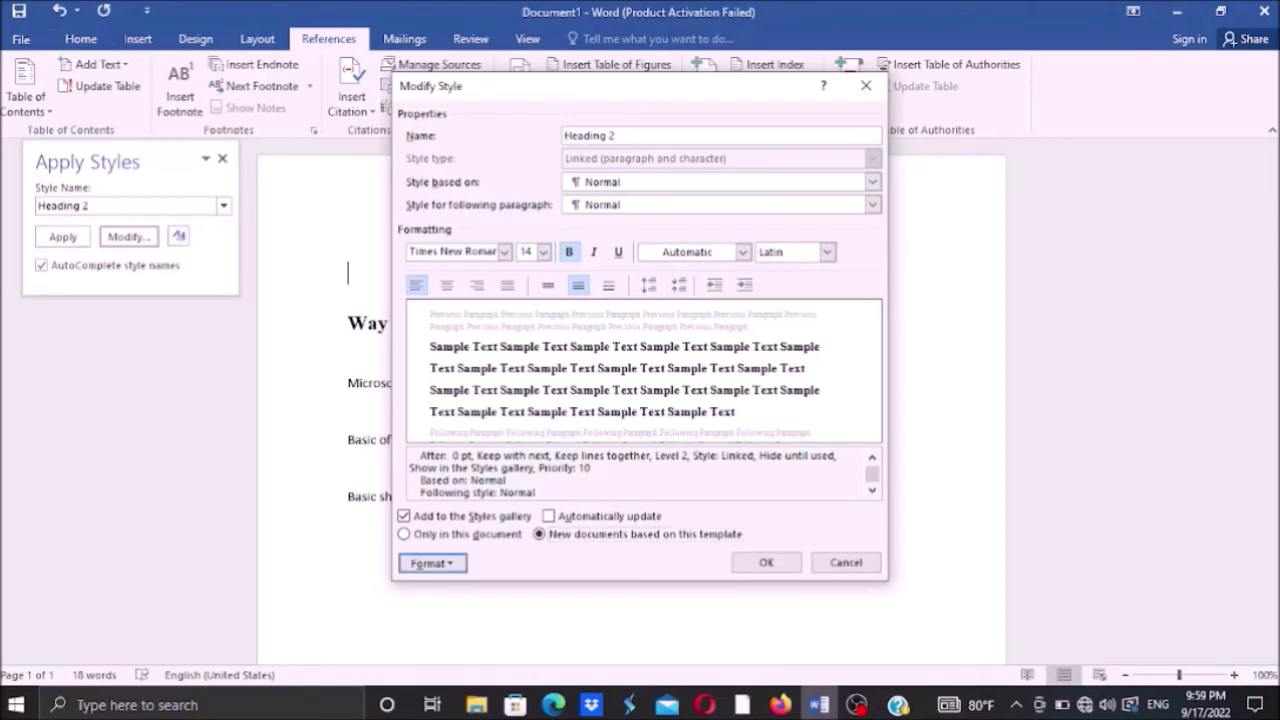
{"action": "key", "text": "Tab"}
{"action": "key", "text": "Tab"}
{"action": "key", "text": "Tab"}
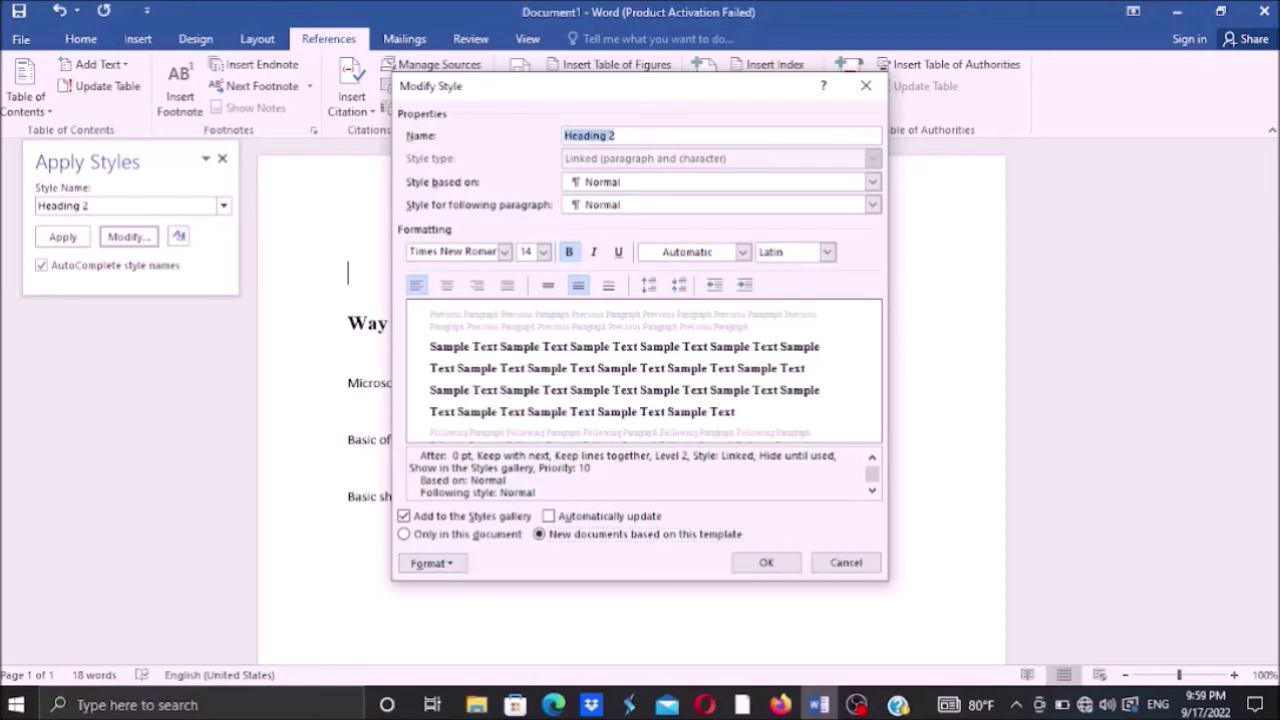
{"action": "key", "text": "shift+Tab"}
{"action": "key", "text": "shift+Tab"}
{"action": "key", "text": "Return"}
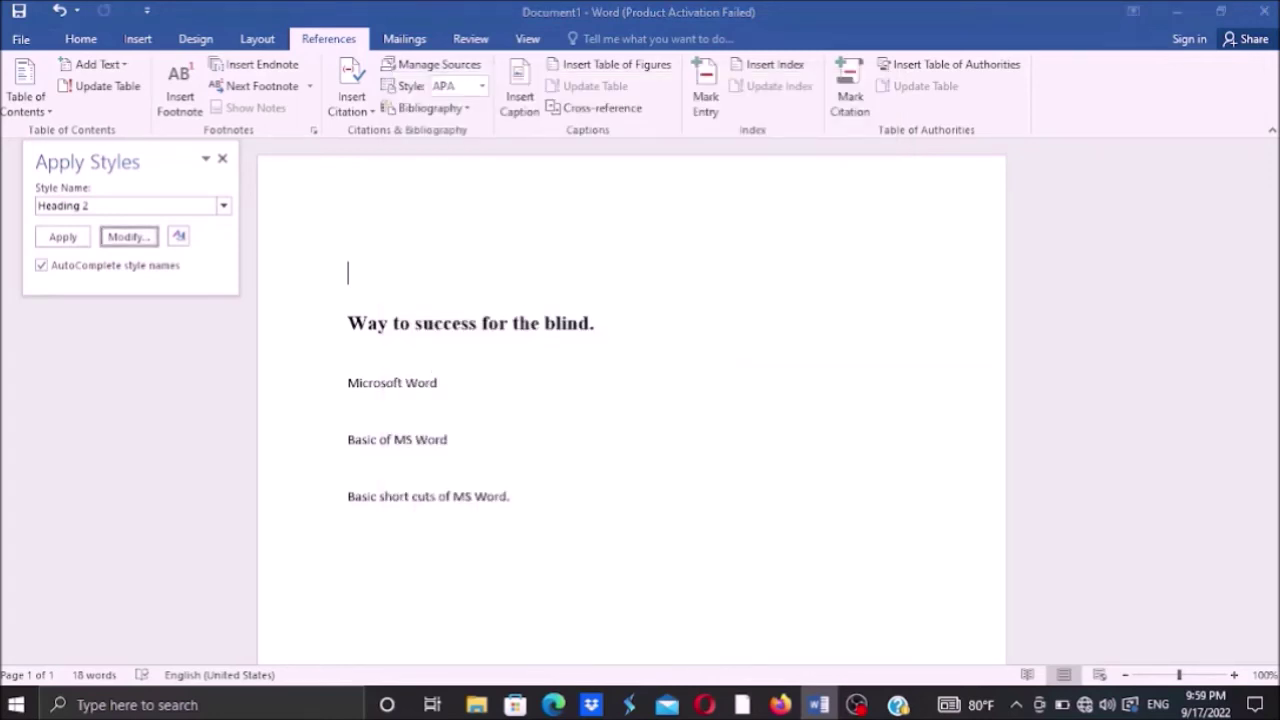
- Insert a blank paragraph above the 'Microsoft Word' line, just below the title
{"action": "key", "text": "Escape"}
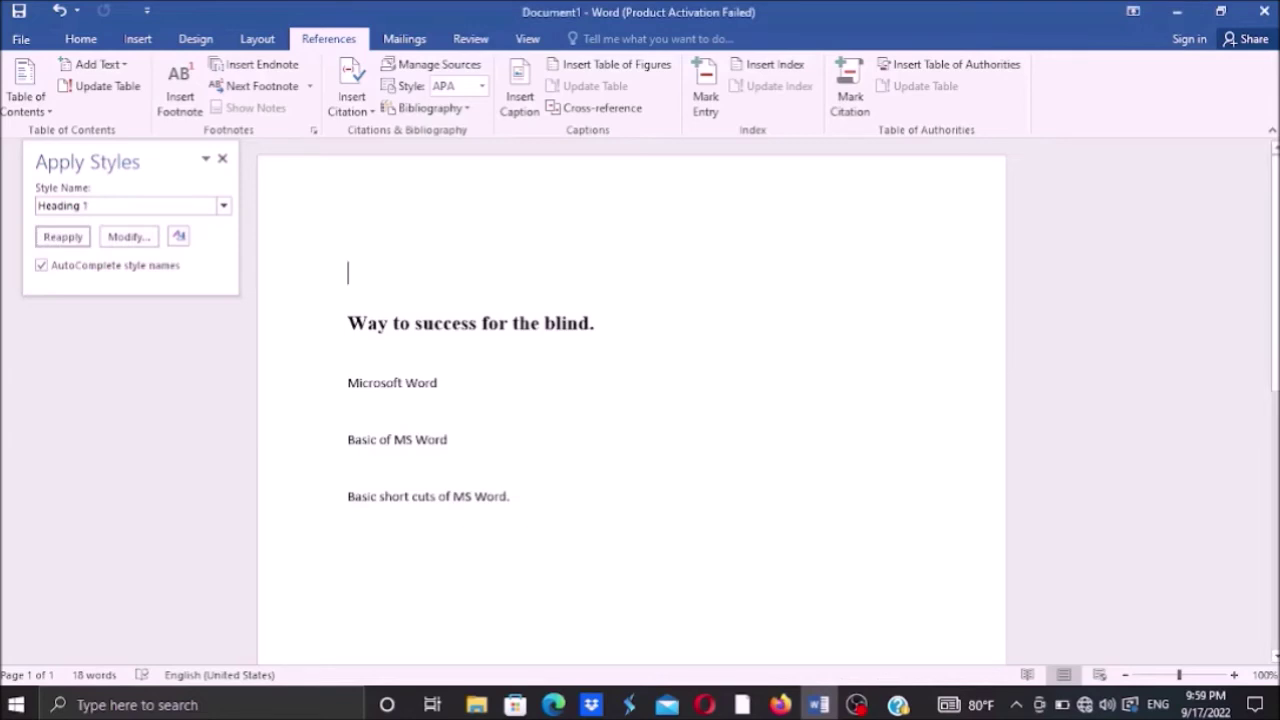
{"action": "left_click", "coordinate": [348, 323]}
{"action": "left_click", "coordinate": [348, 353]}
{"action": "left_click", "coordinate": [348, 382]}
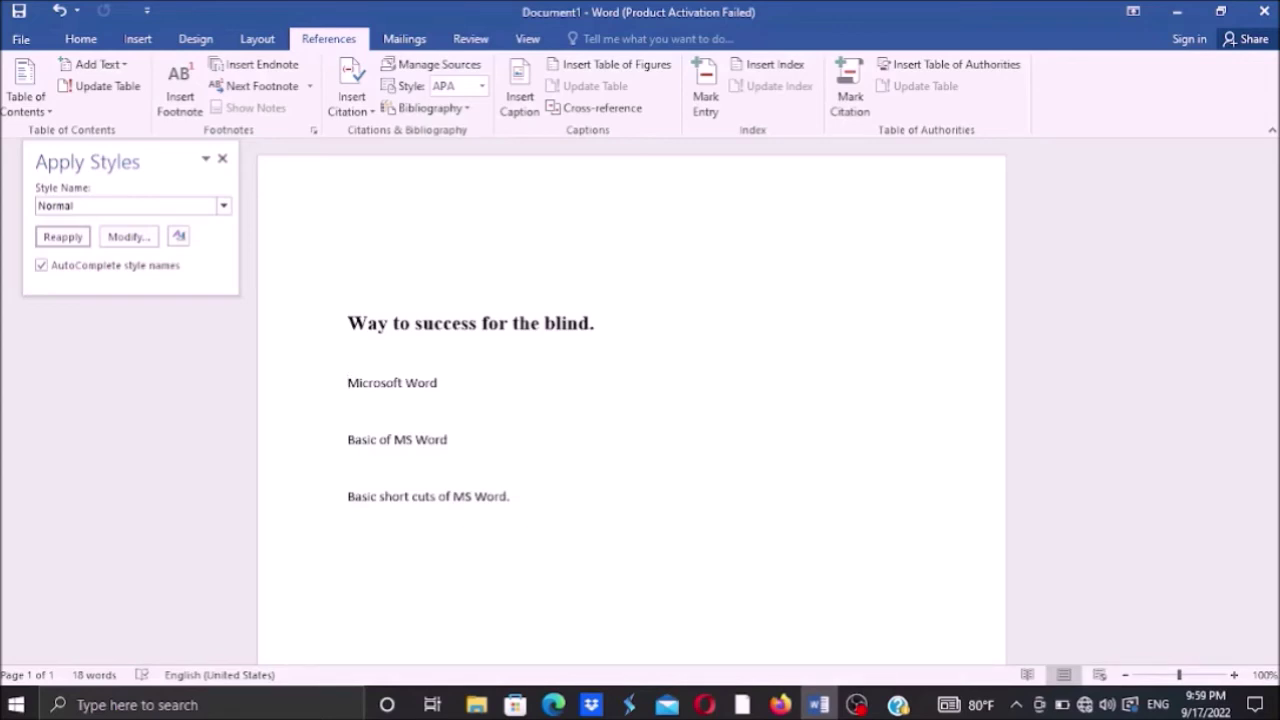
{"action": "key", "text": "shift+Down"}
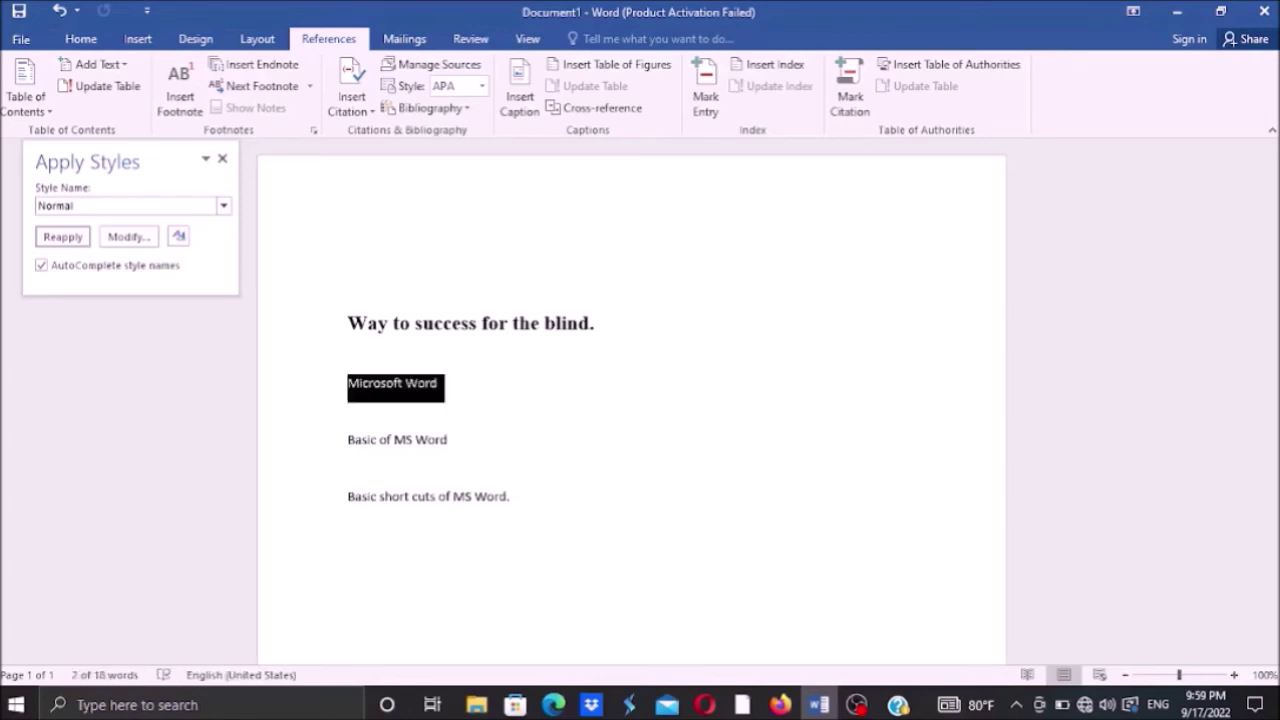
{"action": "key", "text": "shift+Up"}
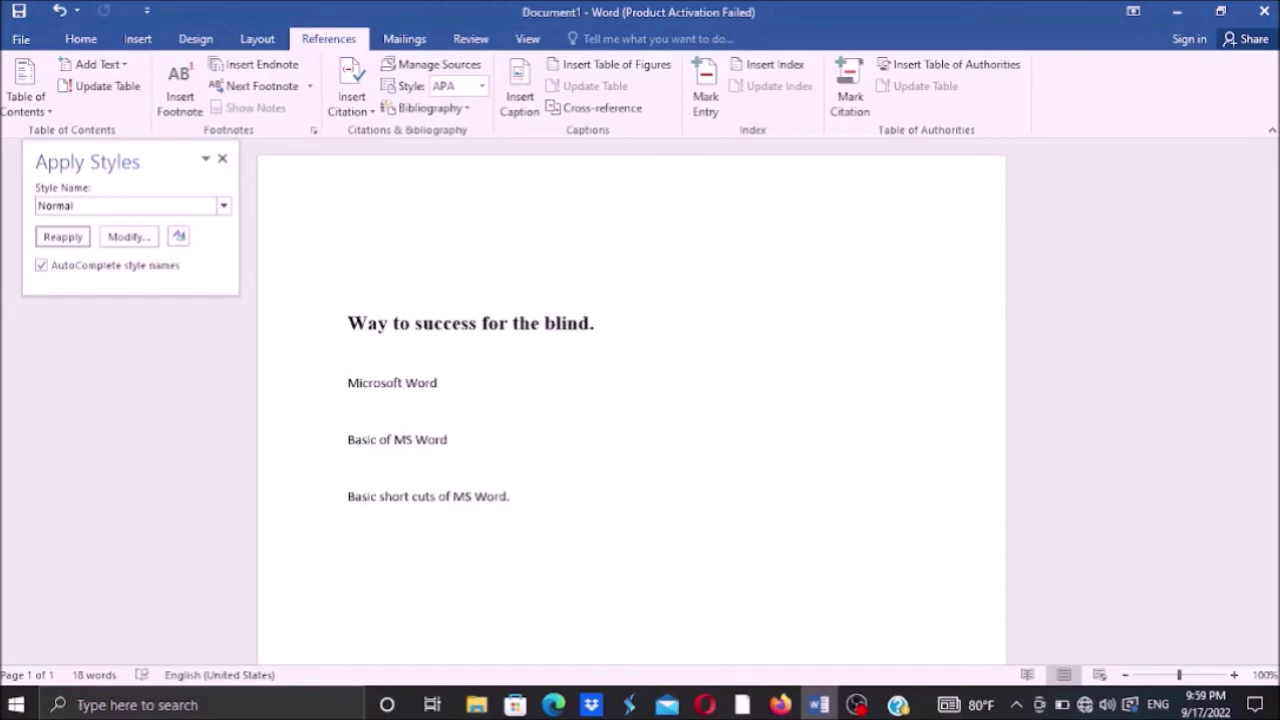
{"action": "key", "text": "Return"}
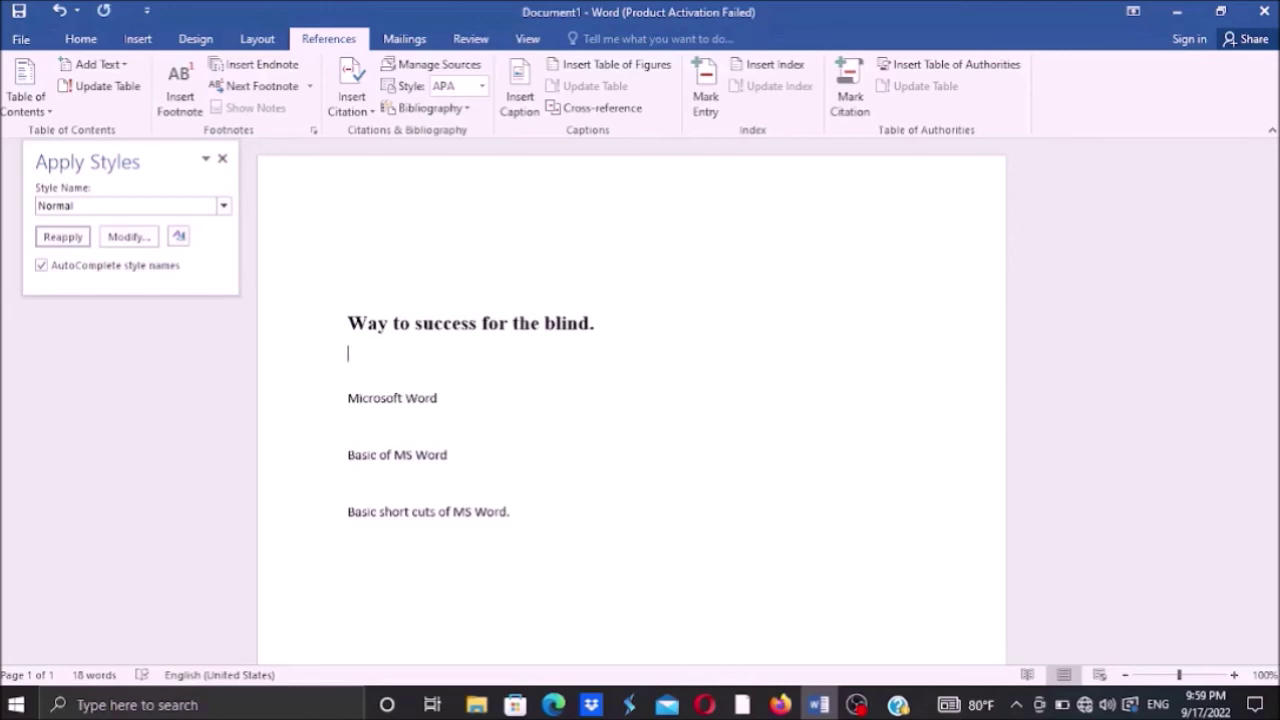
- Apply Heading 2 to the empty line and verify it reads 14 pt bold Times New Roman
{"action": "key", "text": "ctrl+alt+2"}
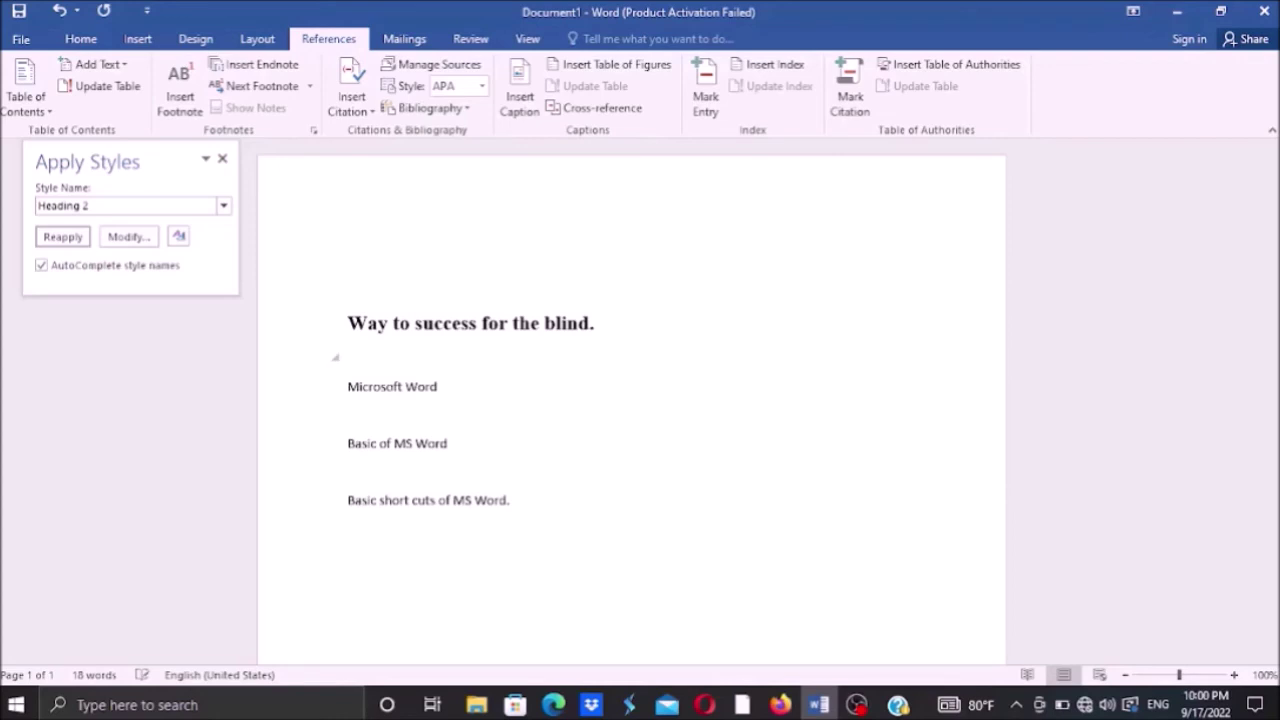
{"action": "key", "text": "insert+f"}
{"action": "key", "text": "insert+f"}
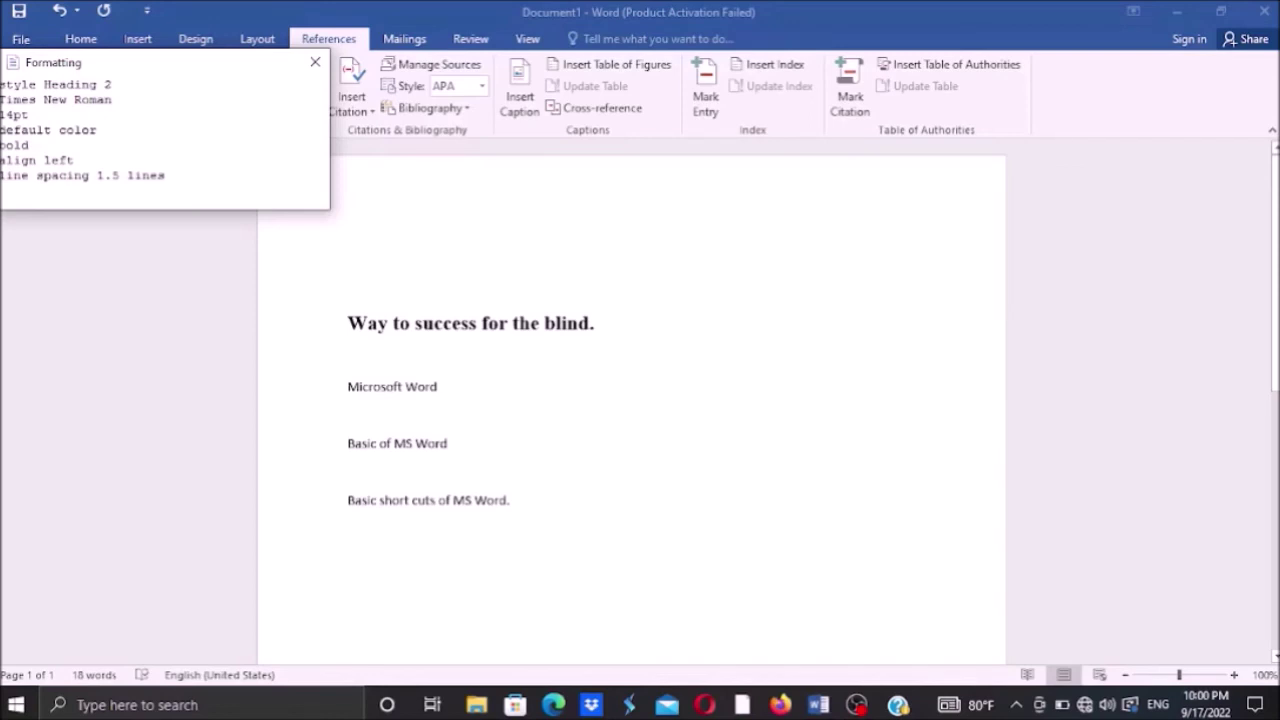
{"action": "key", "text": "Escape"}
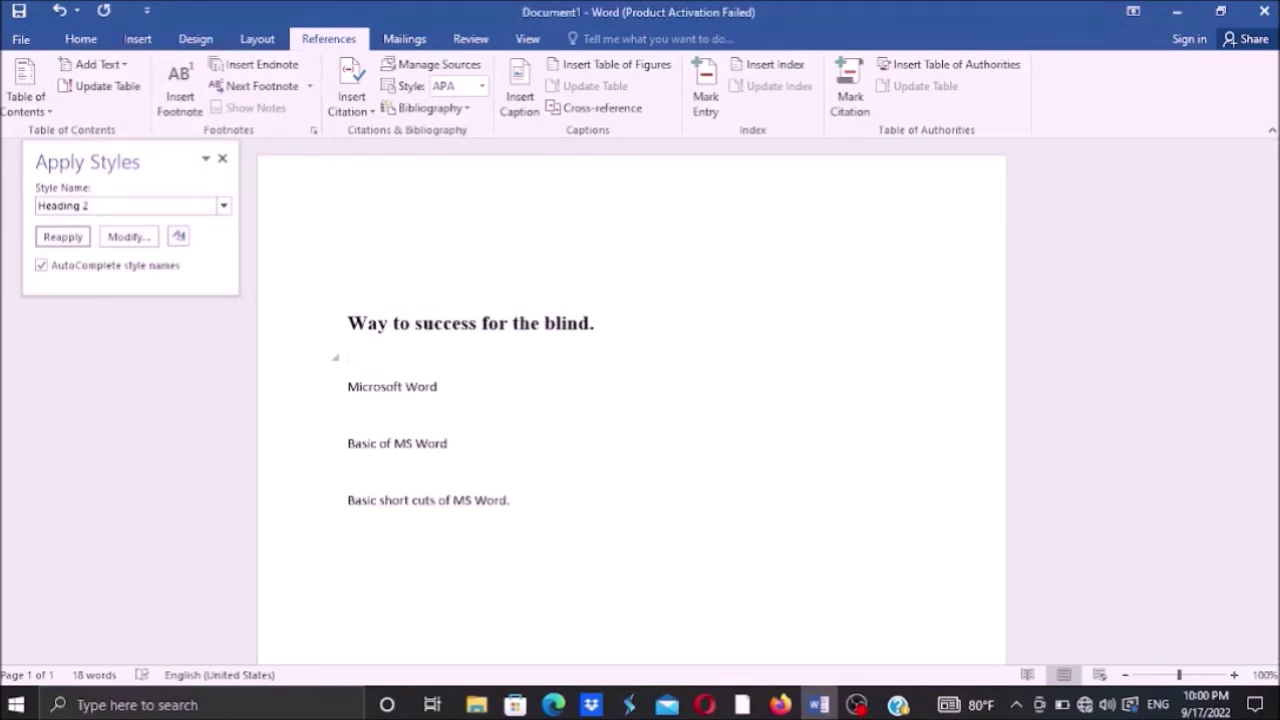
- Select the 'basic of MS Word' line
{"action": "left_click", "coordinate": [348, 386]}
{"action": "key", "text": "Down"}
{"action": "key", "text": "Down"}
{"action": "key", "text": "shift+Down"}
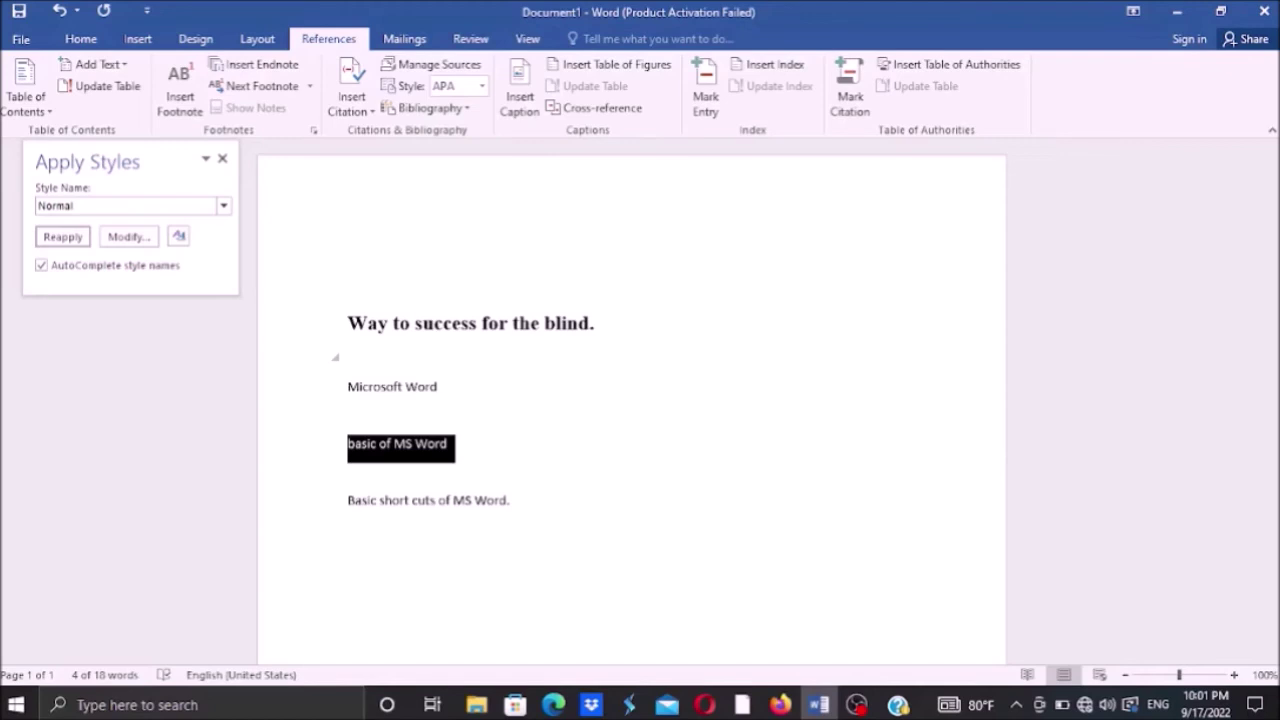
- Apply Heading 3 to the 'basic of MS Word' line
{"action": "key", "text": "ctrl+alt+3"}
{"action": "left_click", "coordinate": [348, 445]}
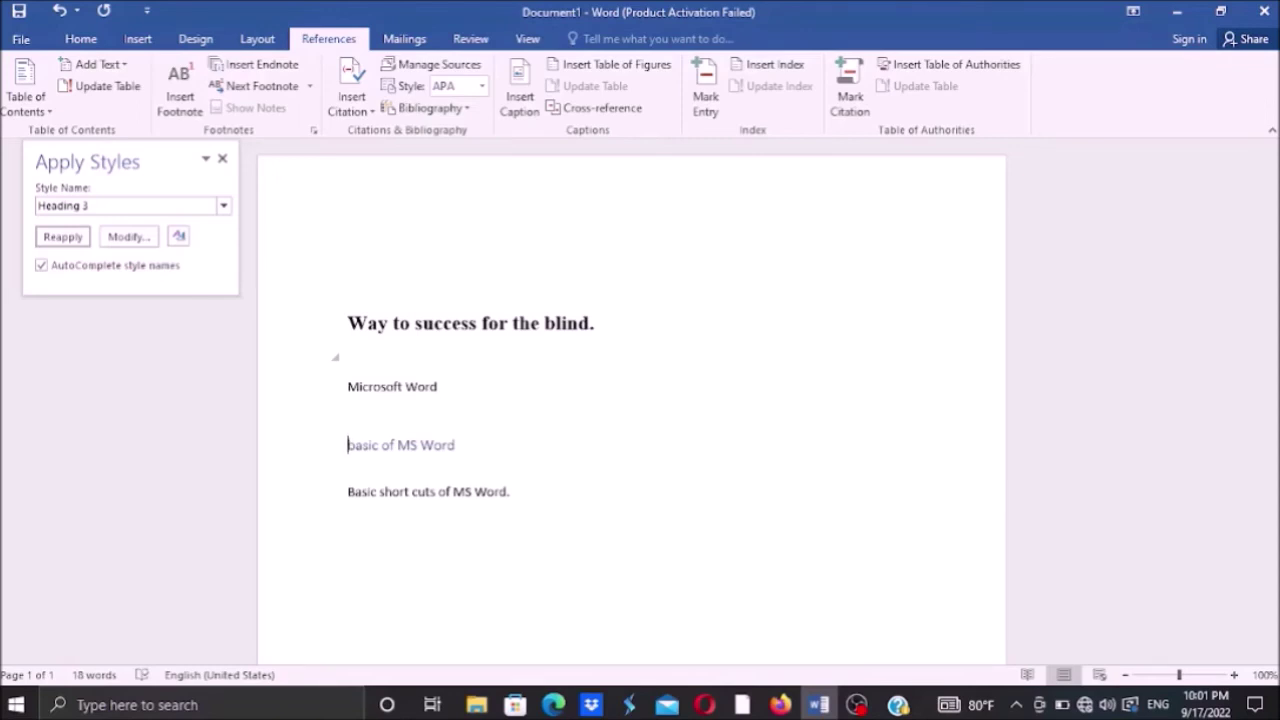
{"action": "left_click", "coordinate": [348, 463]}
- Select the last line, 'Basic short cuts of MS Word.'
{"action": "left_click", "coordinate": [348, 491]}
{"action": "key", "text": "shift+Down"}
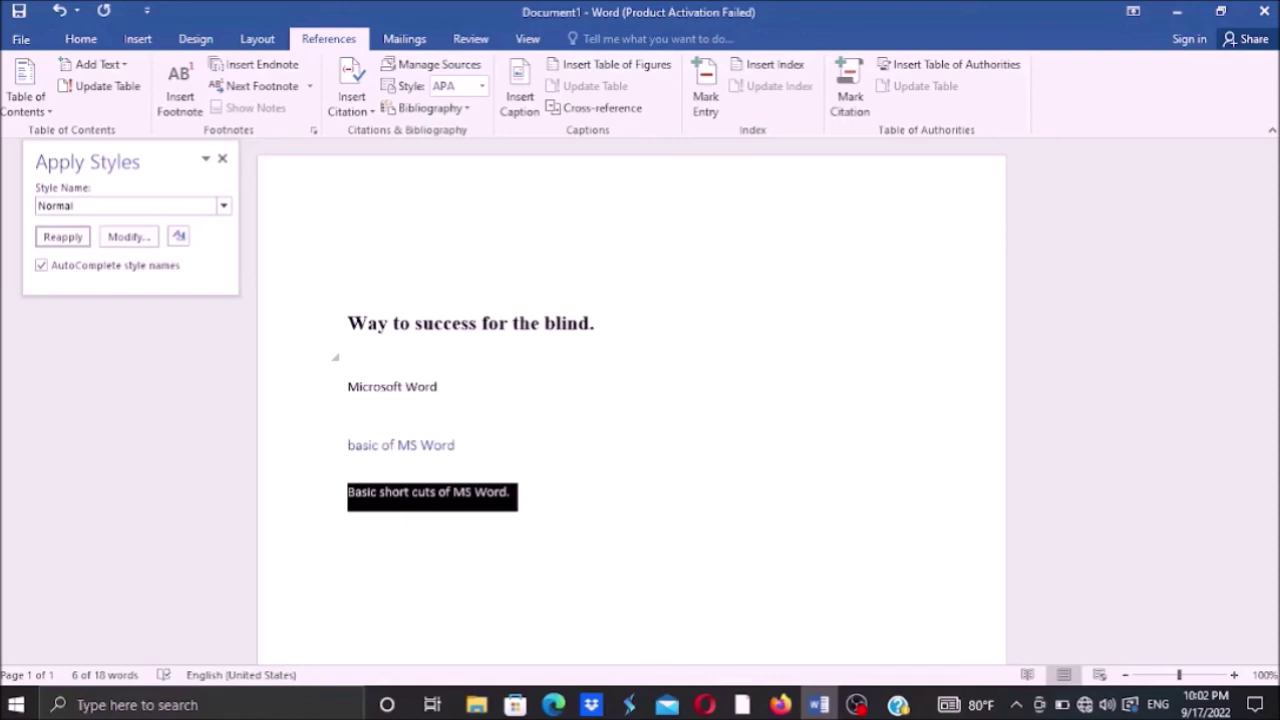
{"action": "key", "text": "ctrl+shift+s"}
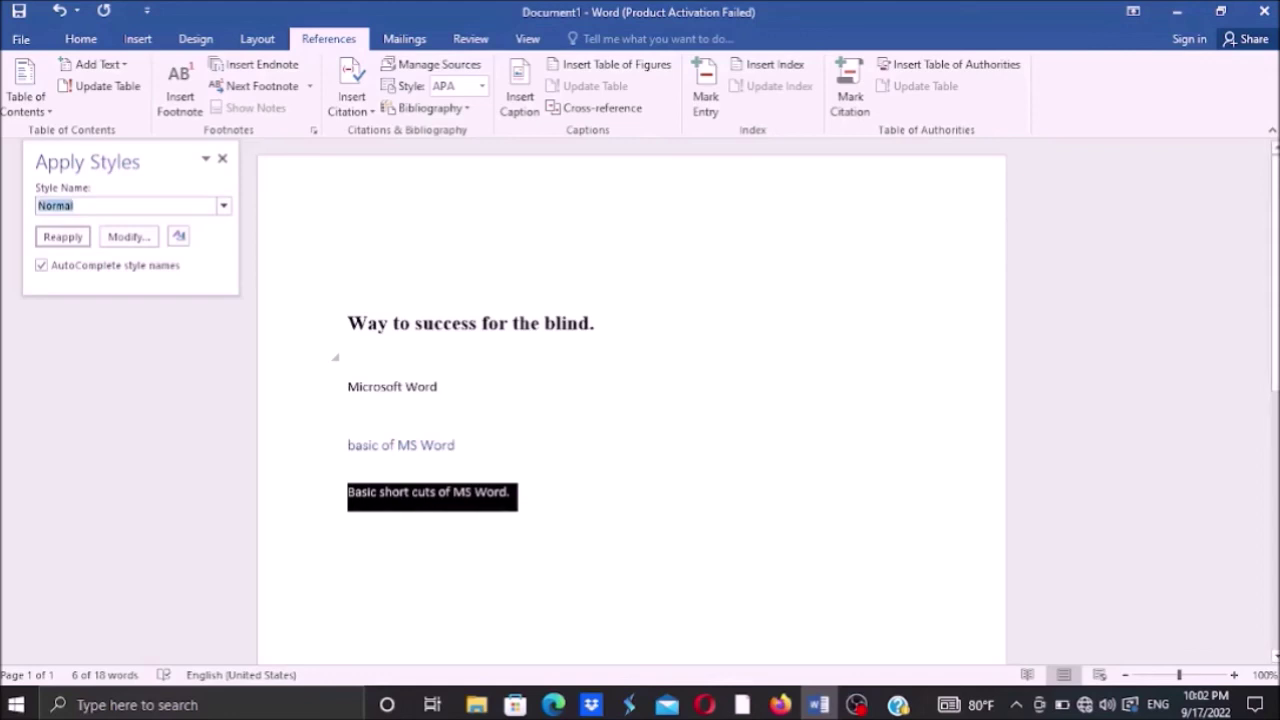
- Pick Heading 4 from the style name list for 'Basic short cuts of MS Word.' and check it
{"action": "key", "text": "alt+Down"}
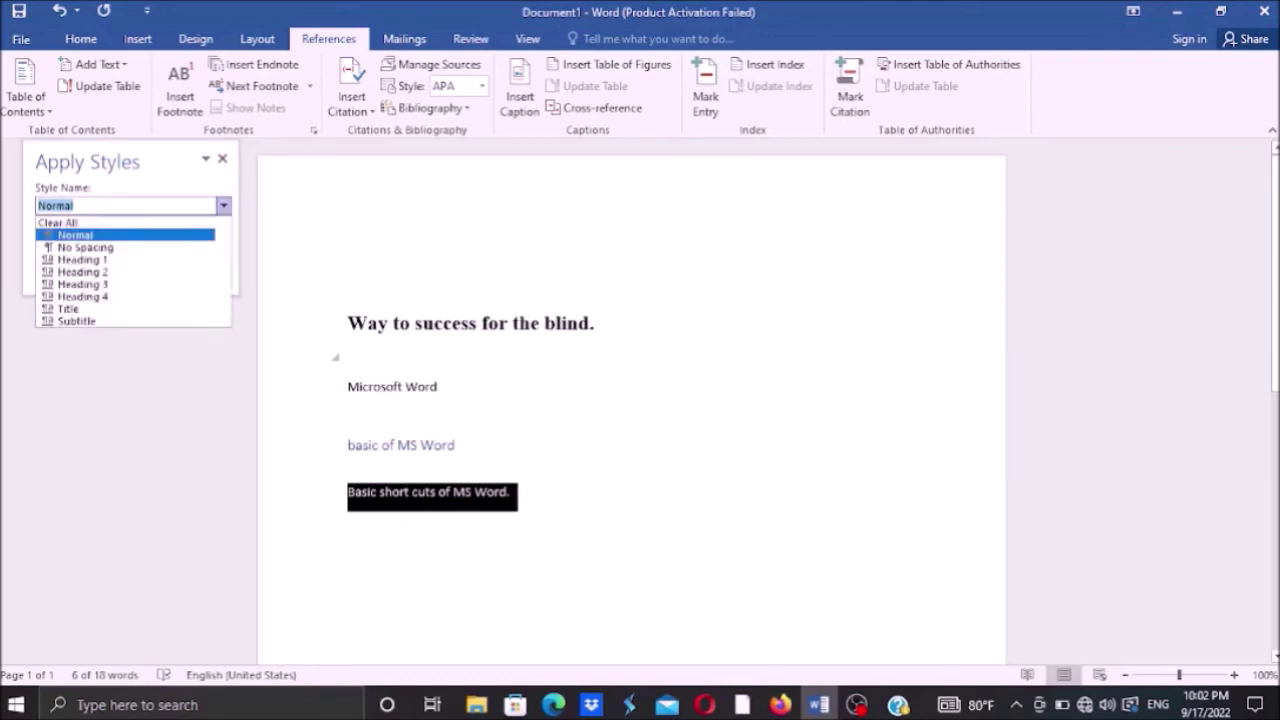
{"action": "key", "text": "Down"}
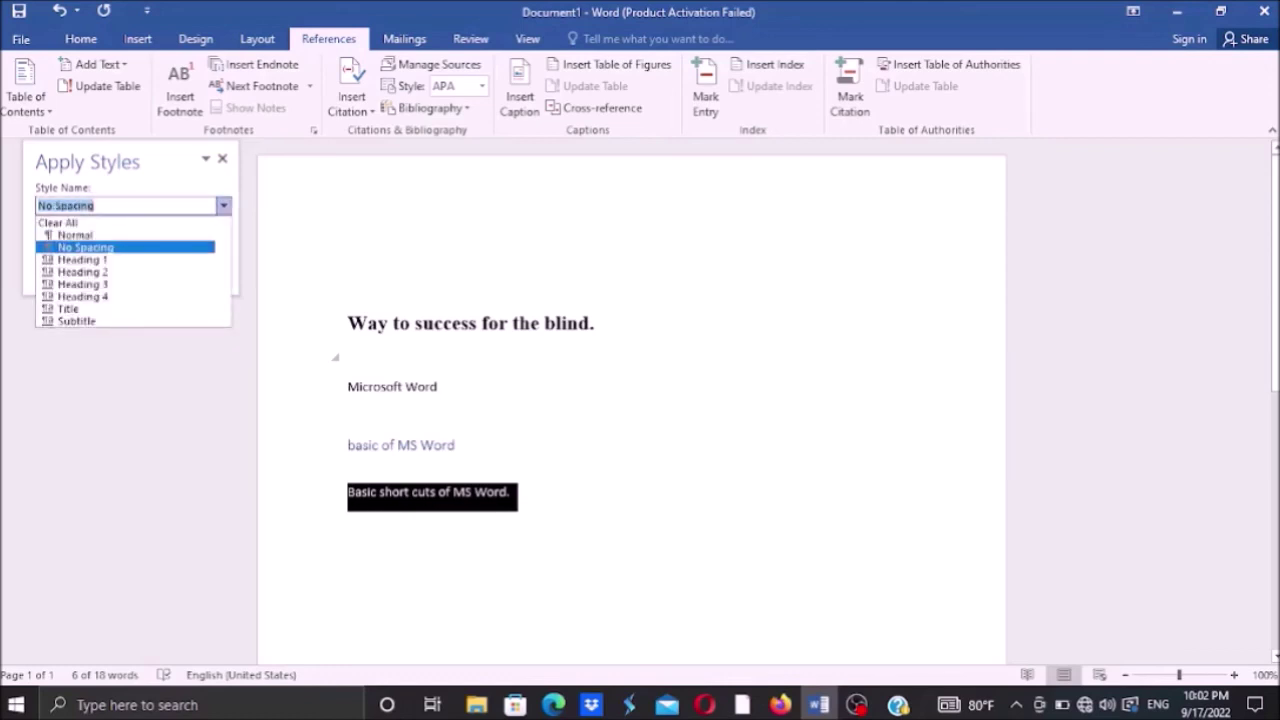
{"action": "key", "text": "Down"}
{"action": "key", "text": "Down"}
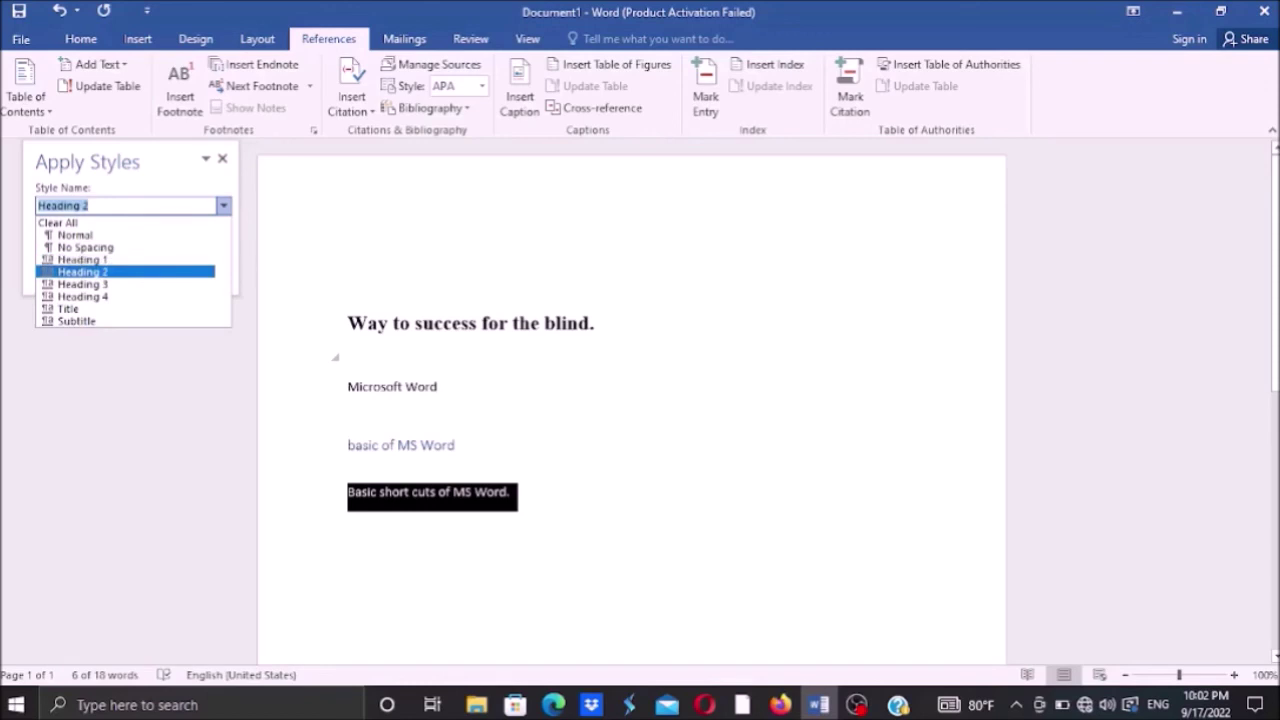
{"action": "key", "text": "Down"}
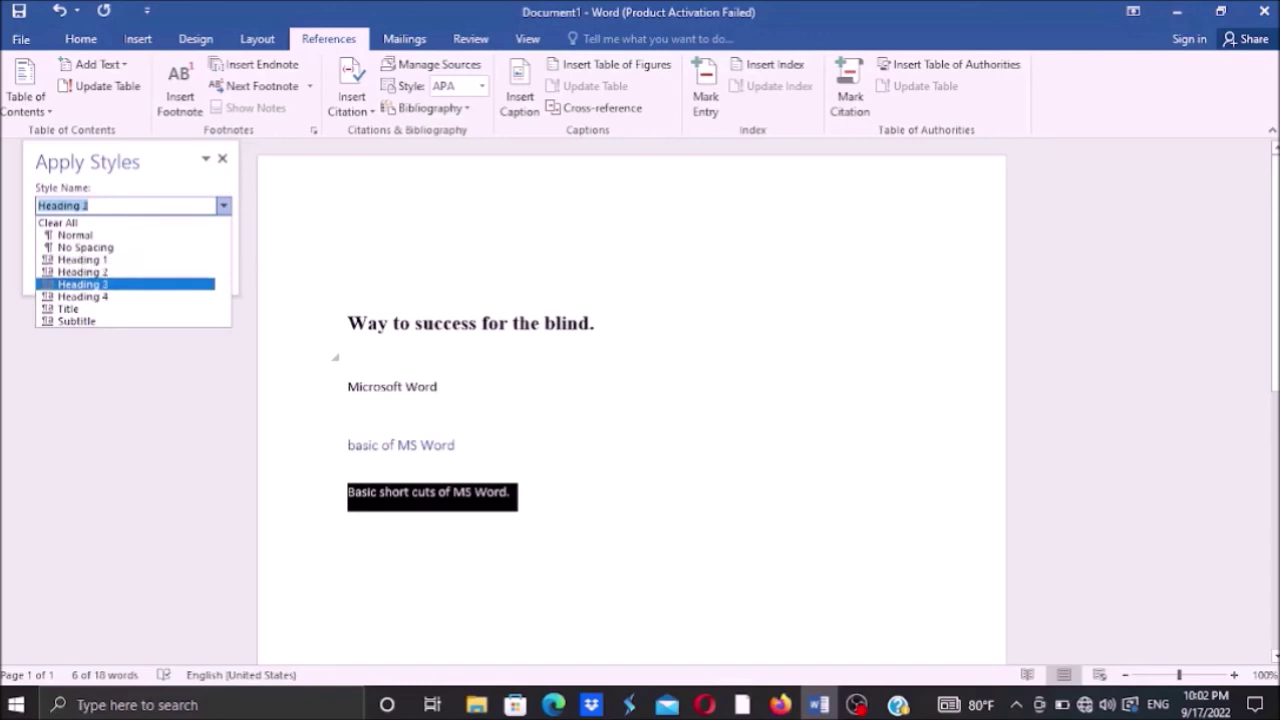
{"action": "key", "text": "Down"}
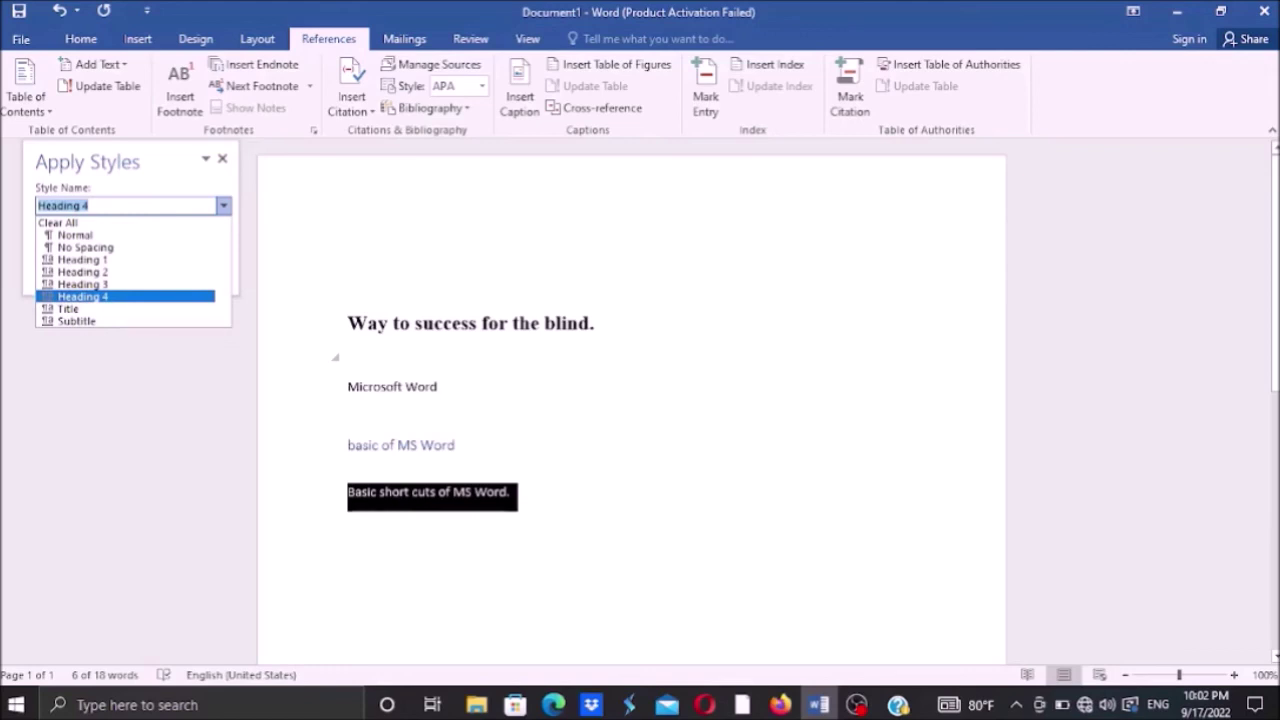
{"action": "key", "text": "Return"}
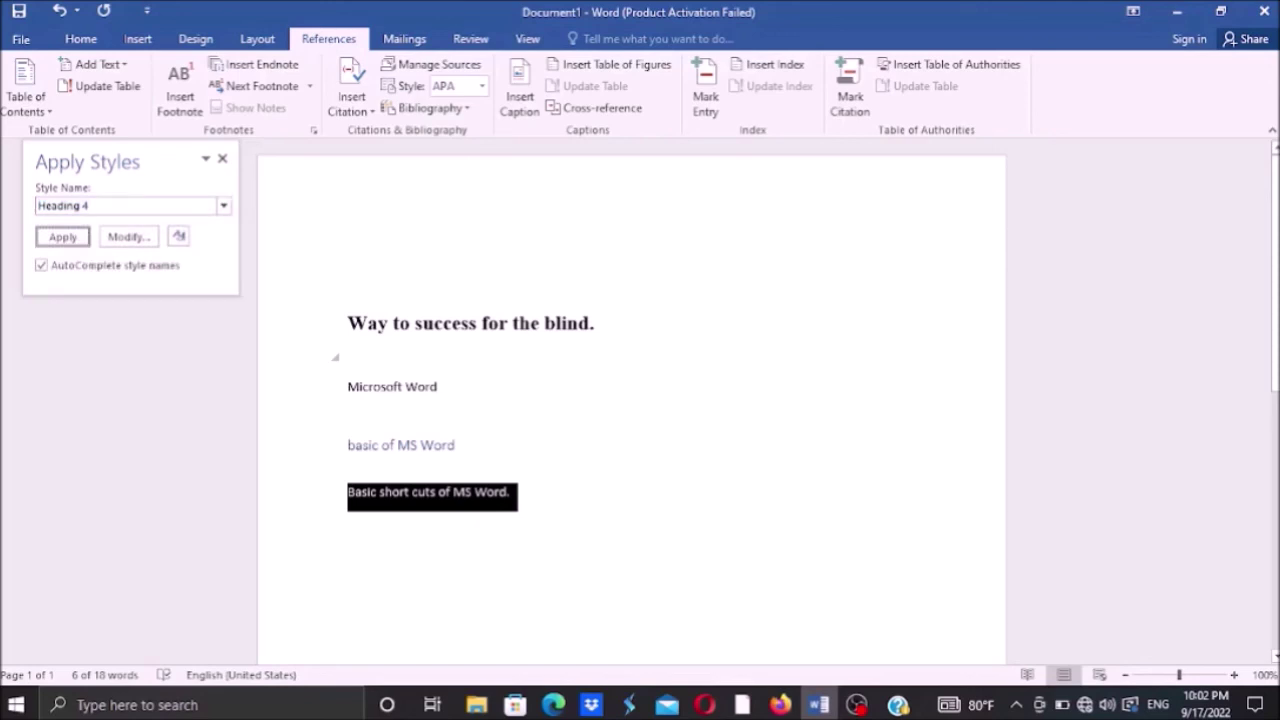
{"action": "key", "text": "Return"}
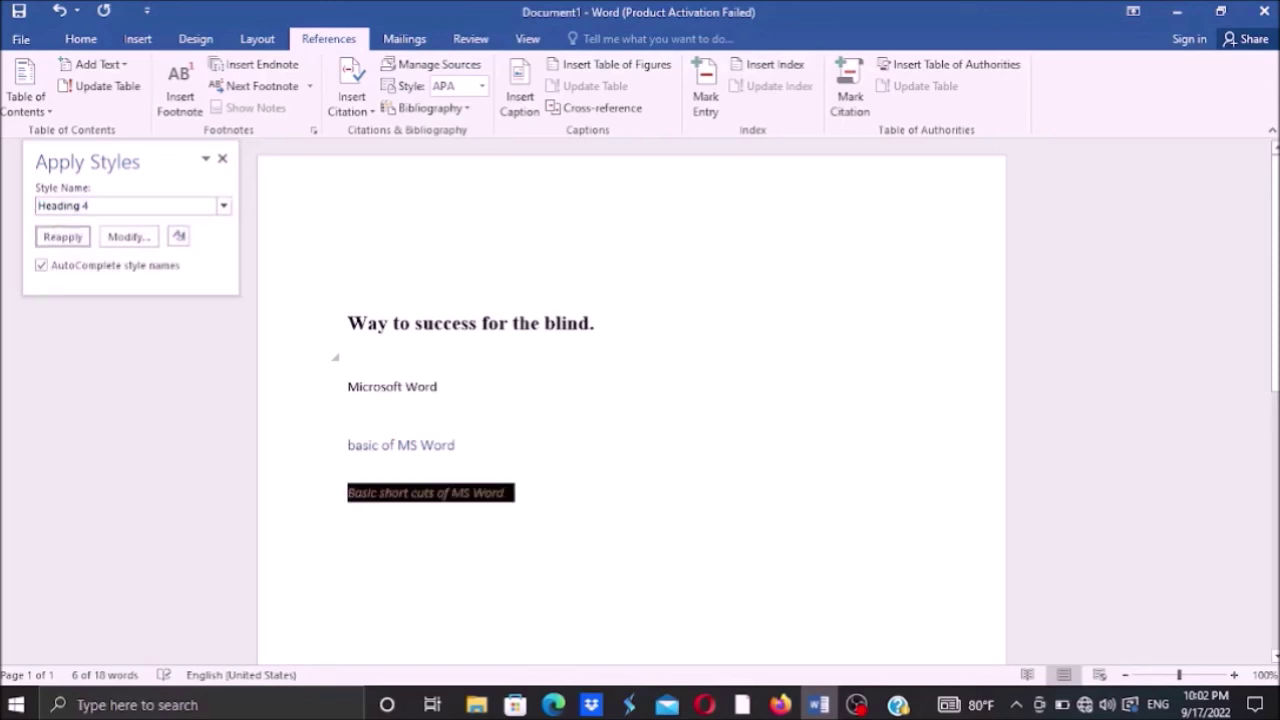
{"action": "left_click", "coordinate": [348, 466]}
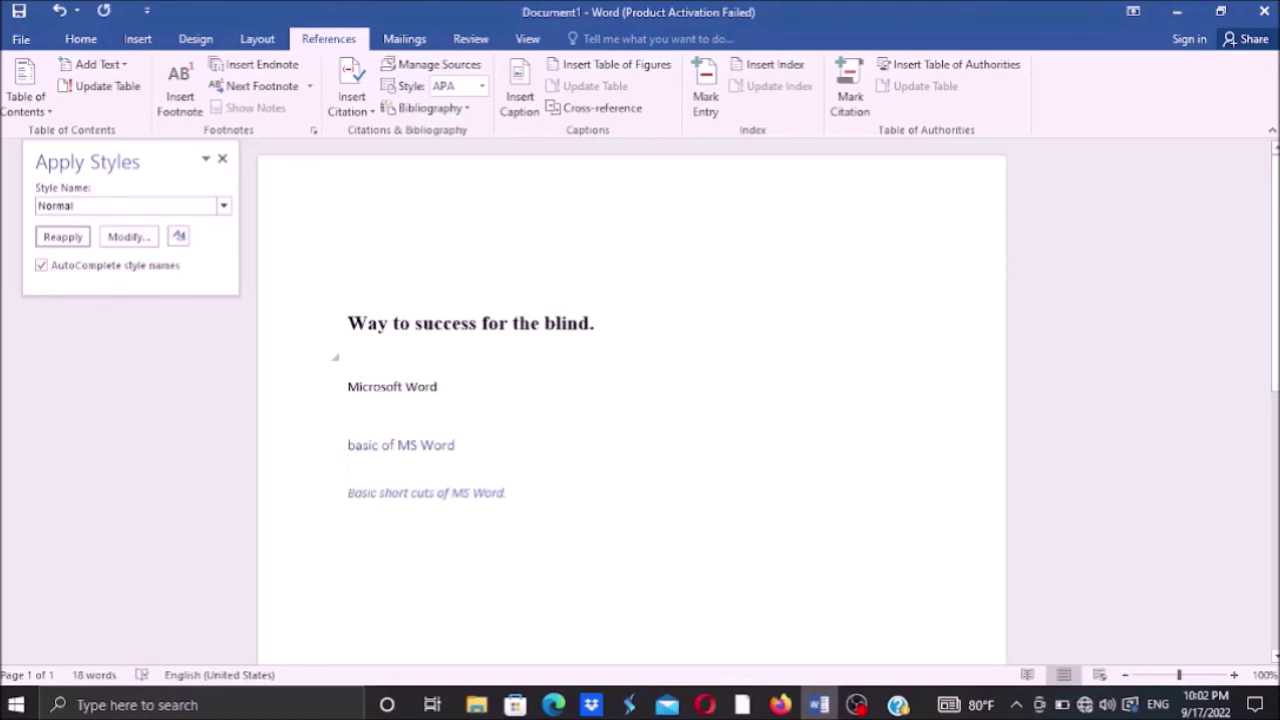
{"action": "left_click", "coordinate": [348, 492]}
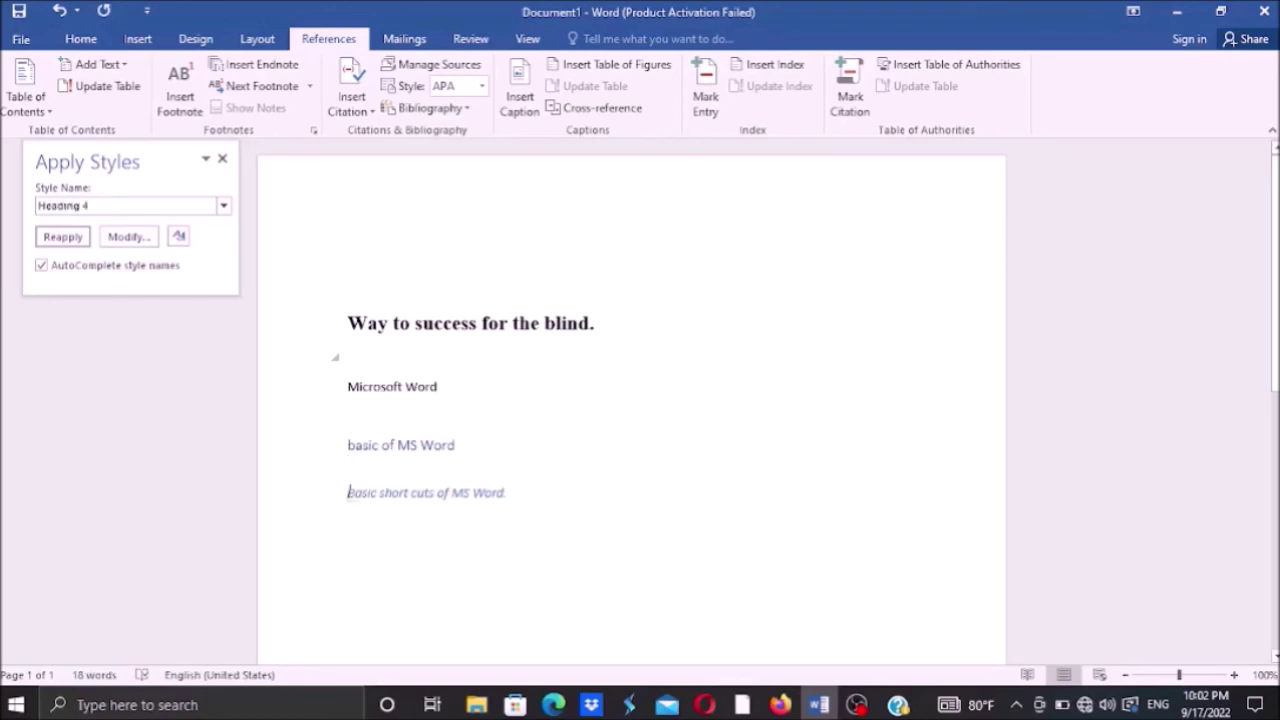